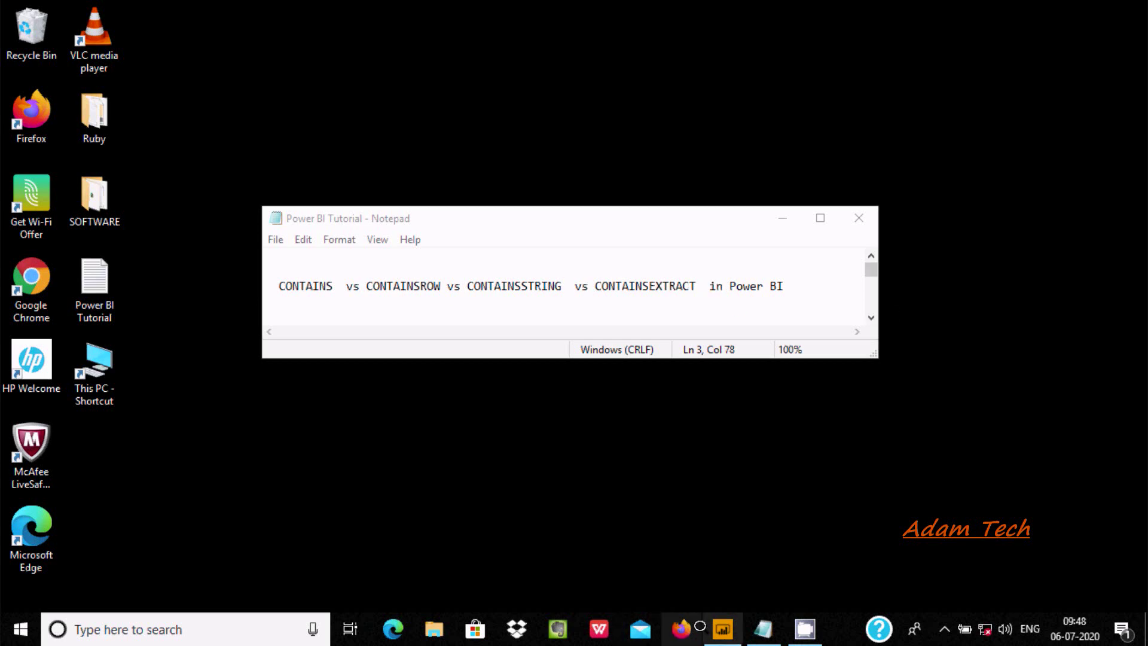
Step: Switch to Power BI Desktop and add a calculated column named ContainsCol to the sakila address table
{"action": "left_click", "coordinate": [722, 629]}
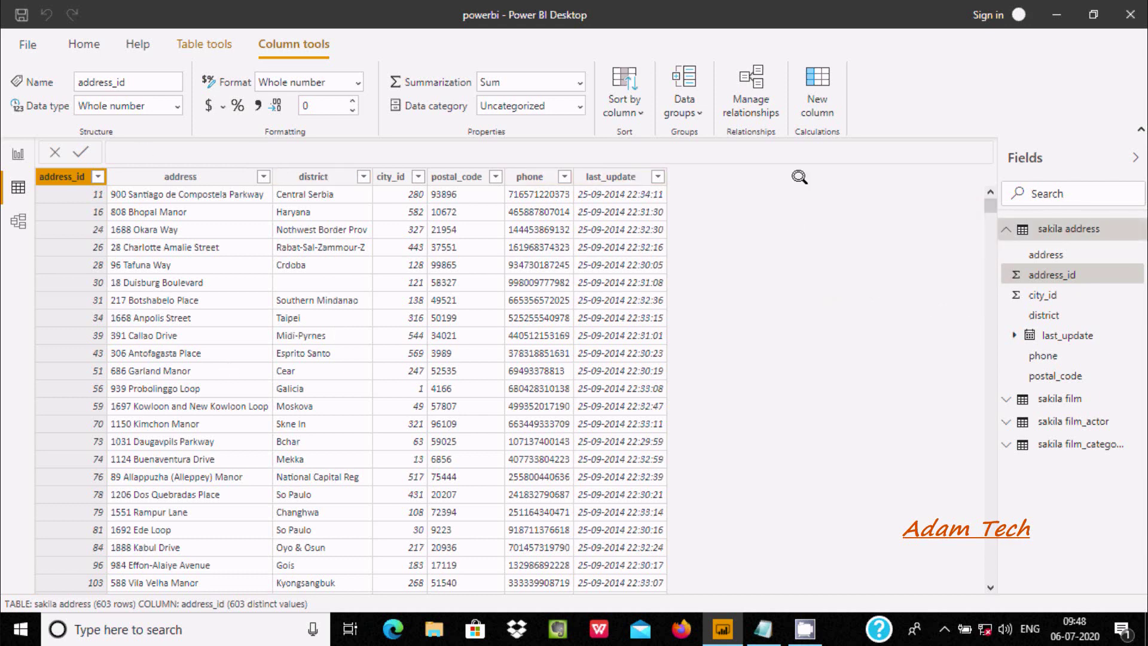
{"action": "left_click", "coordinate": [816, 96]}
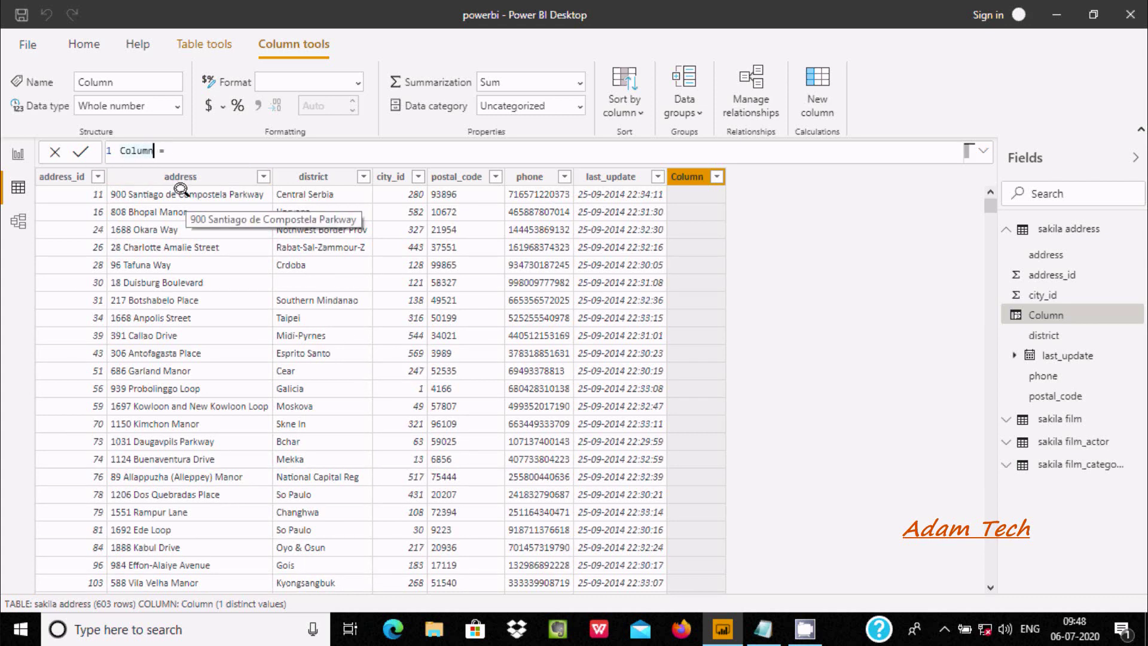
{"action": "key", "text": "BackSpace"}
{"action": "key", "text": "BackSpace"}
{"action": "key", "text": "BackSpace"}
{"action": "key", "text": "BackSpace"}
{"action": "key", "text": "BackSpace"}
{"action": "key", "text": "BackSpace"}
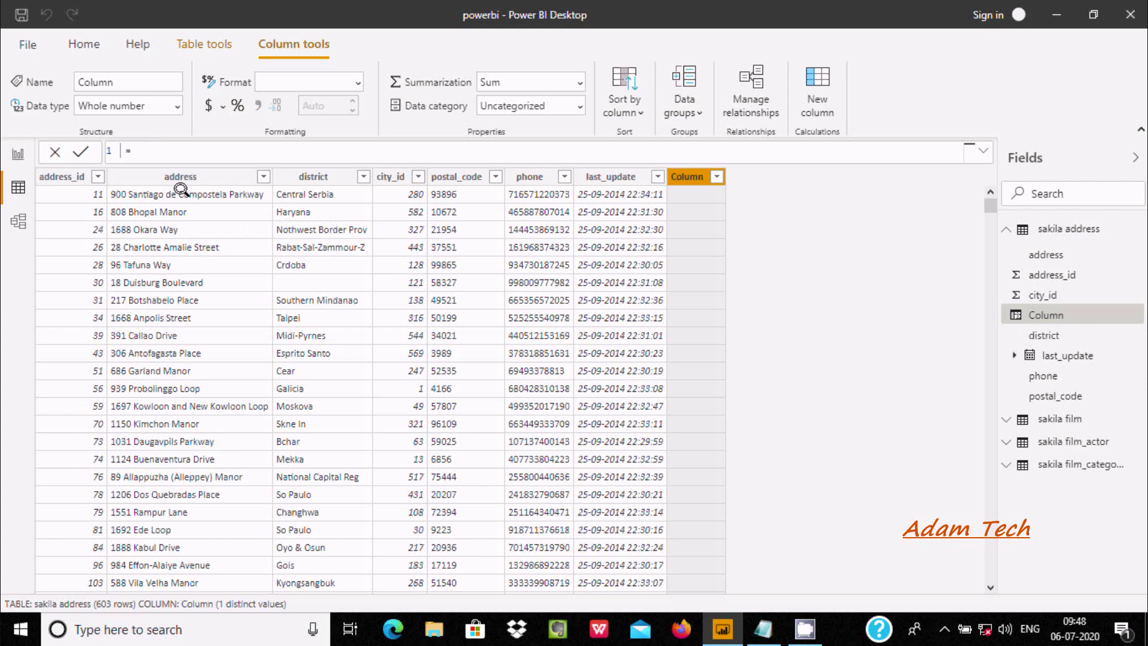
{"action": "type", "text": "ContainsCol = "}
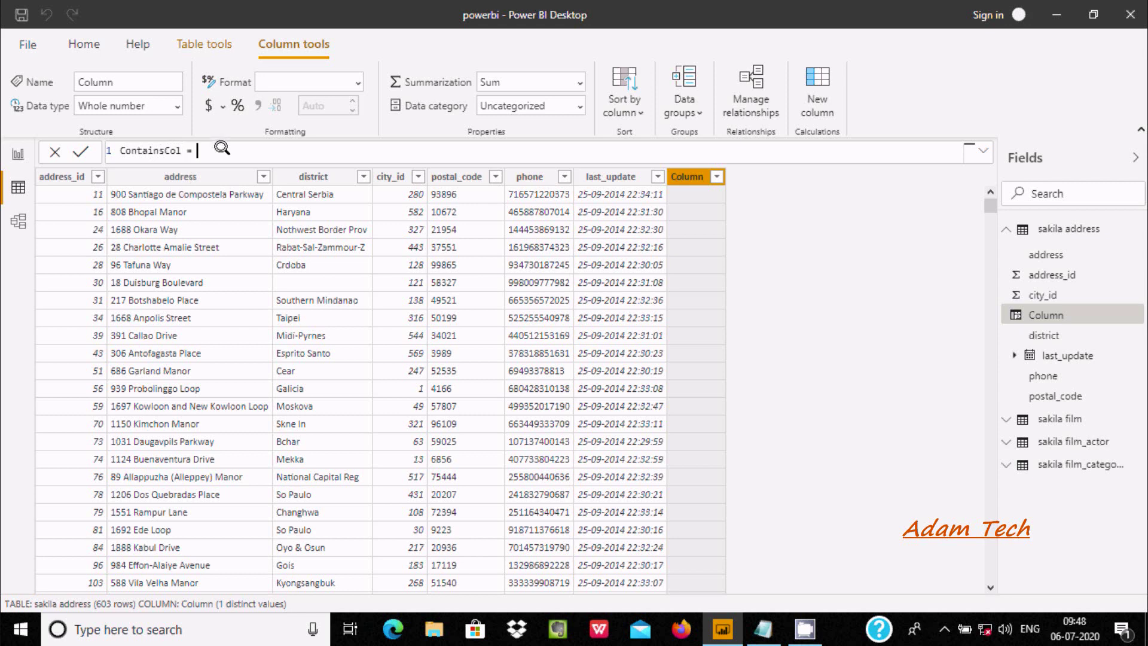
Step: Start the formula with "Contain" and examine the suggested descriptions of CONTAINS, CONTAINSROW, CONTAINSSTRING and CONTAINSSTRINGEXACT
{"action": "type", "text": "Con"}
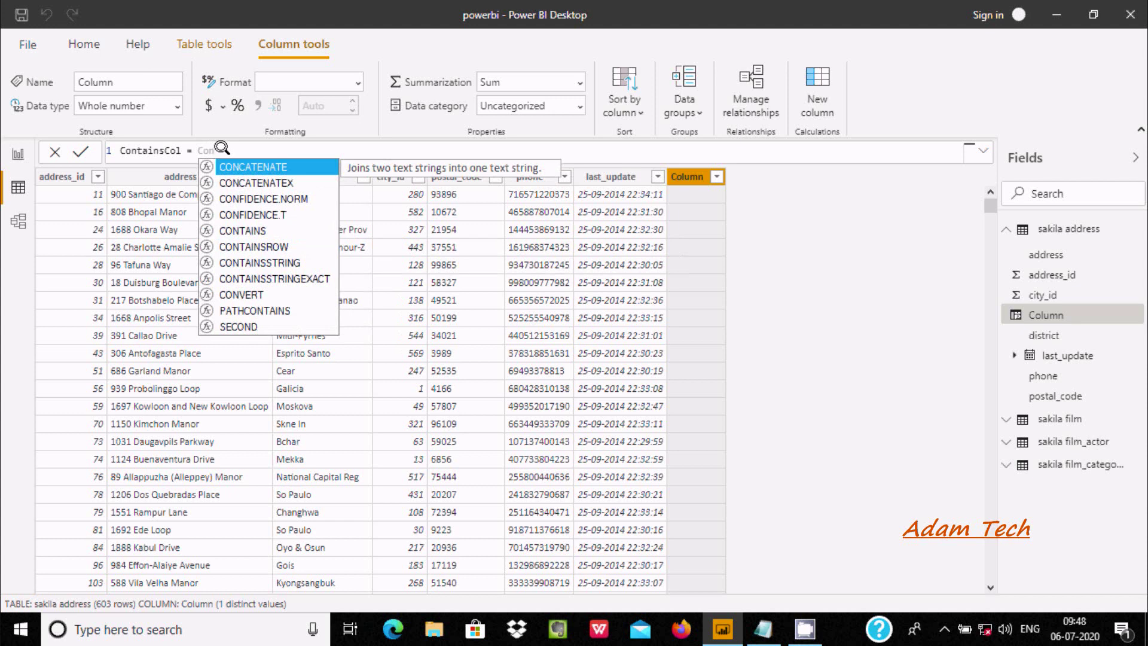
{"action": "type", "text": "tain"}
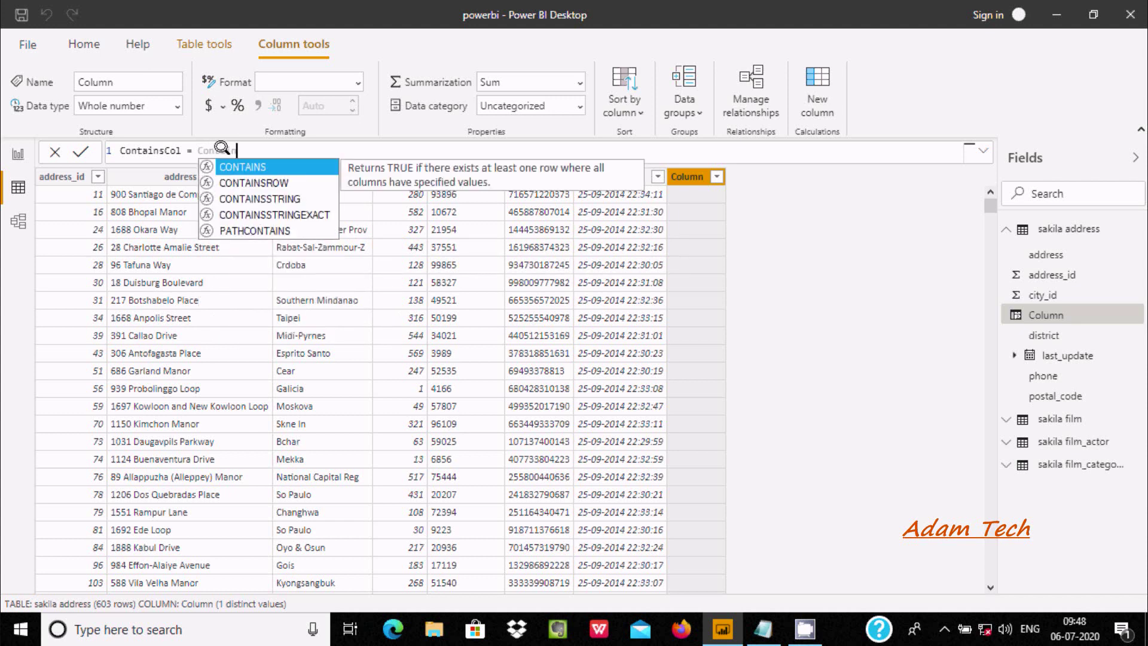
{"action": "key", "text": "Down"}
{"action": "key", "text": "Down"}
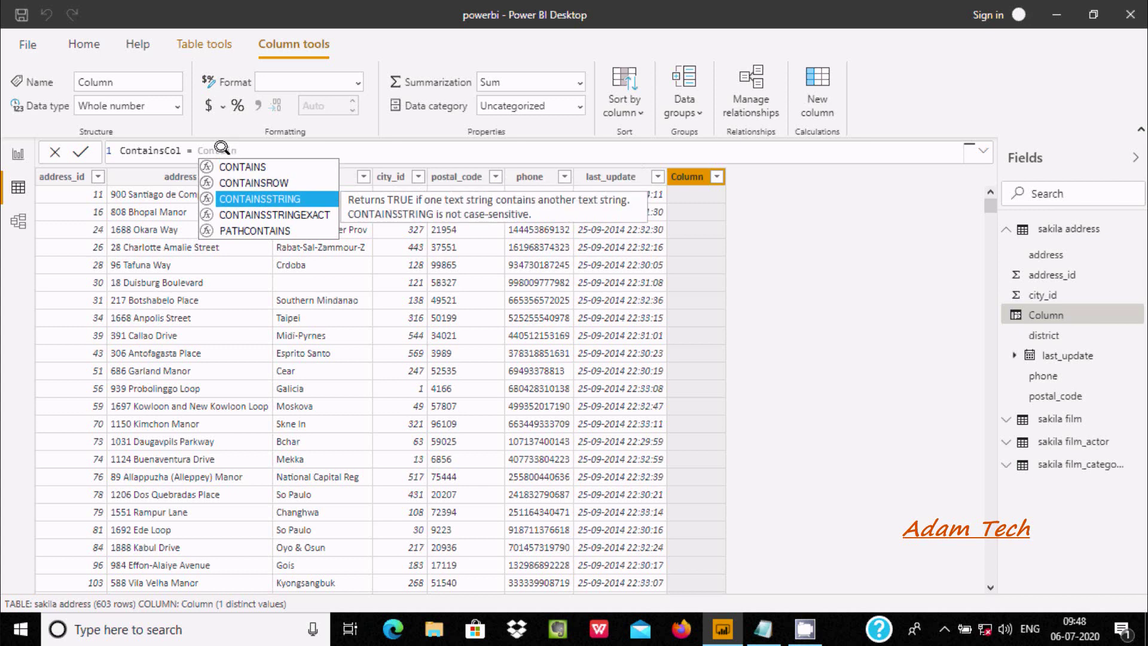
{"action": "key", "text": "Down"}
{"action": "key", "text": "Up"}
{"action": "key", "text": "Up"}
{"action": "key", "text": "Up"}
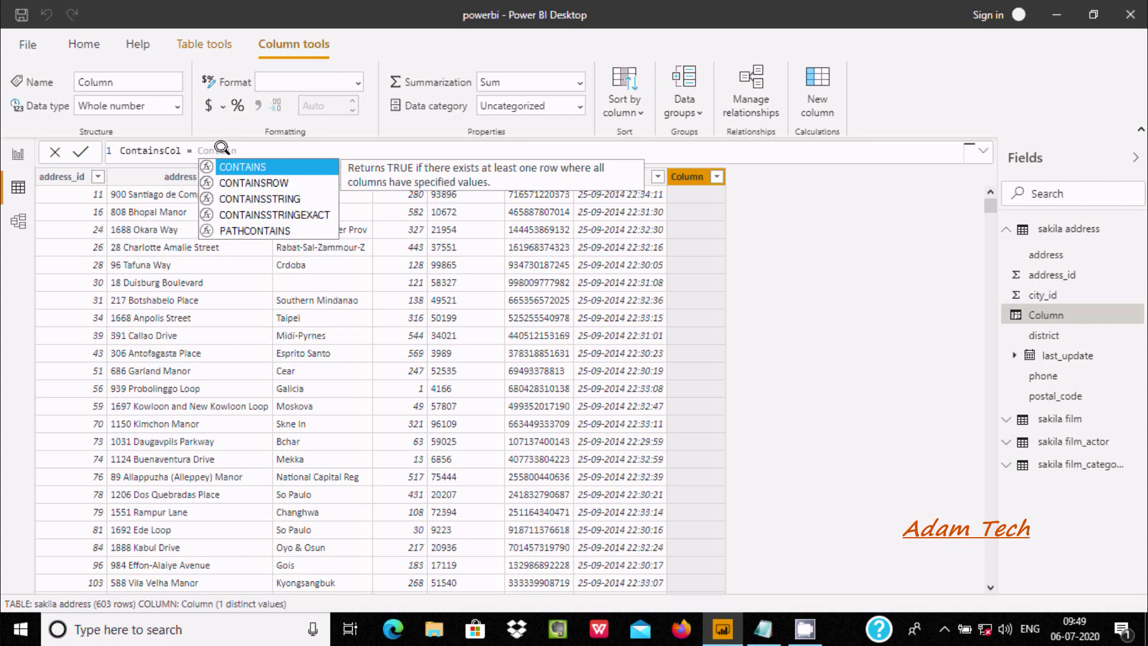
{"action": "key", "text": "Down"}
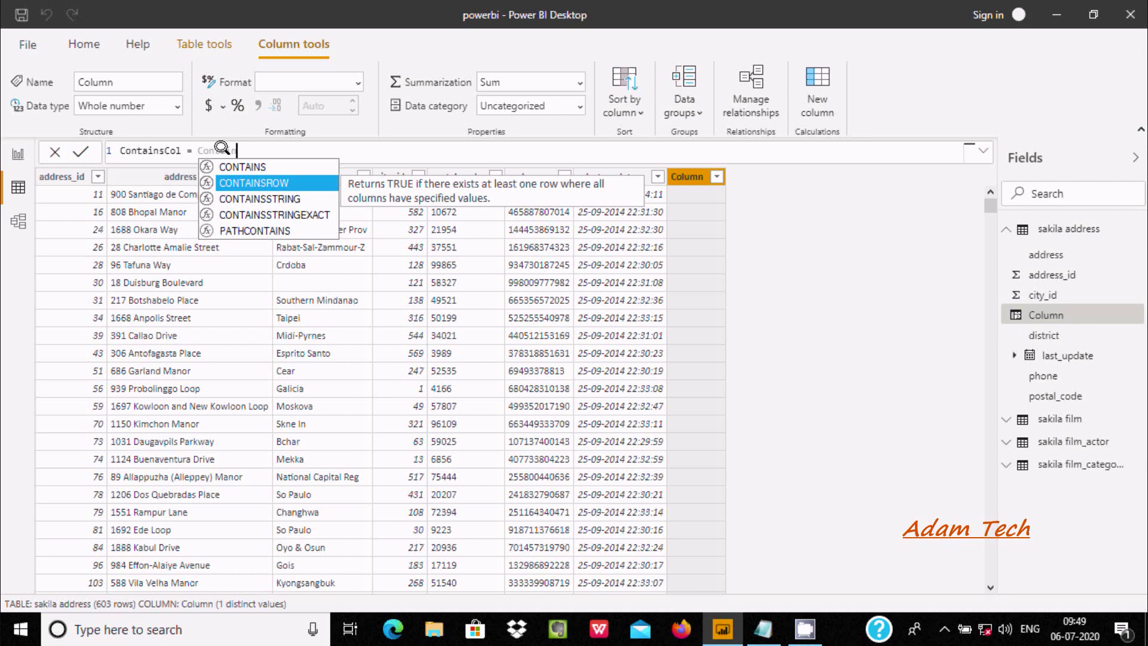
{"action": "key", "text": "Down"}
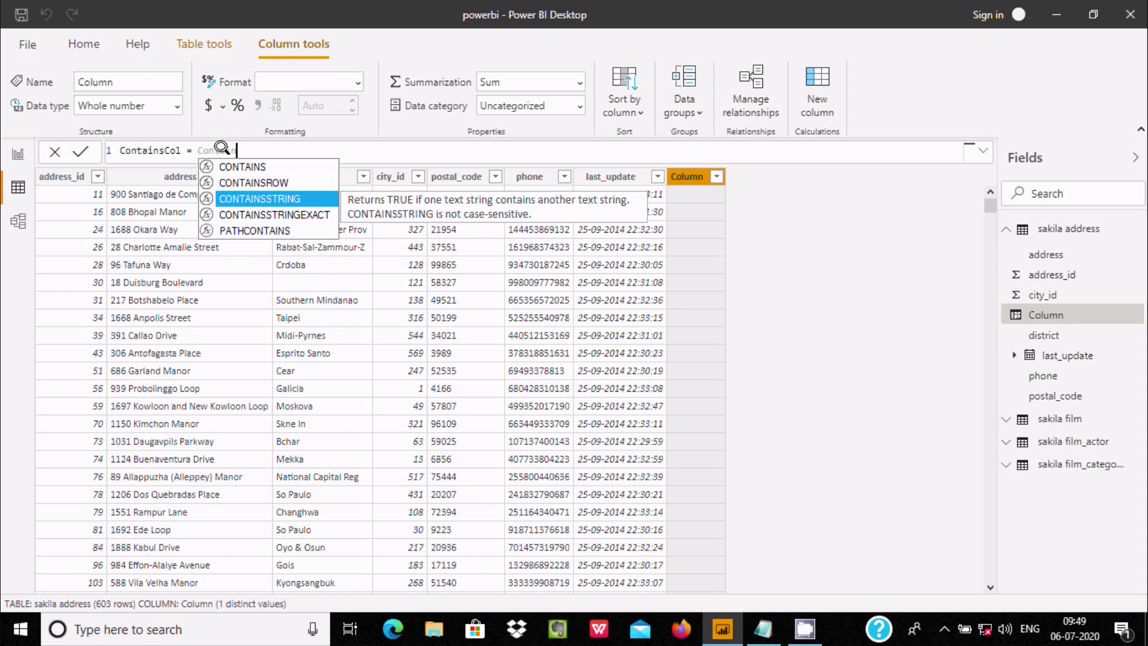
{"action": "key", "text": "Down"}
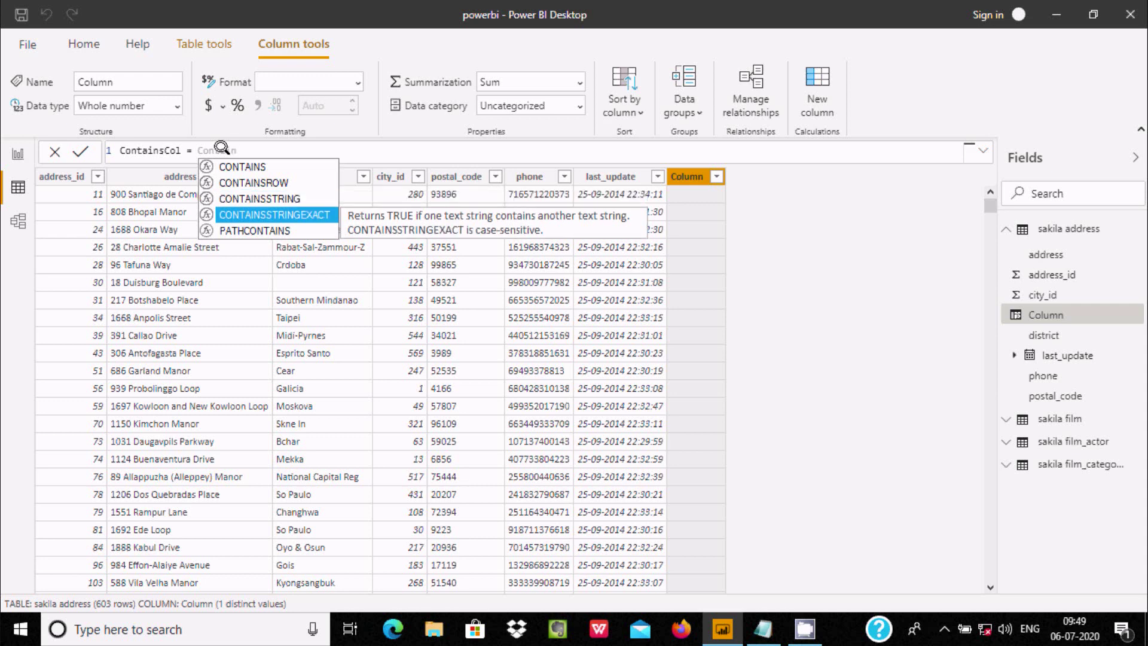
{"action": "key", "text": "Up"}
{"action": "key", "text": "Up"}
{"action": "key", "text": "Up"}
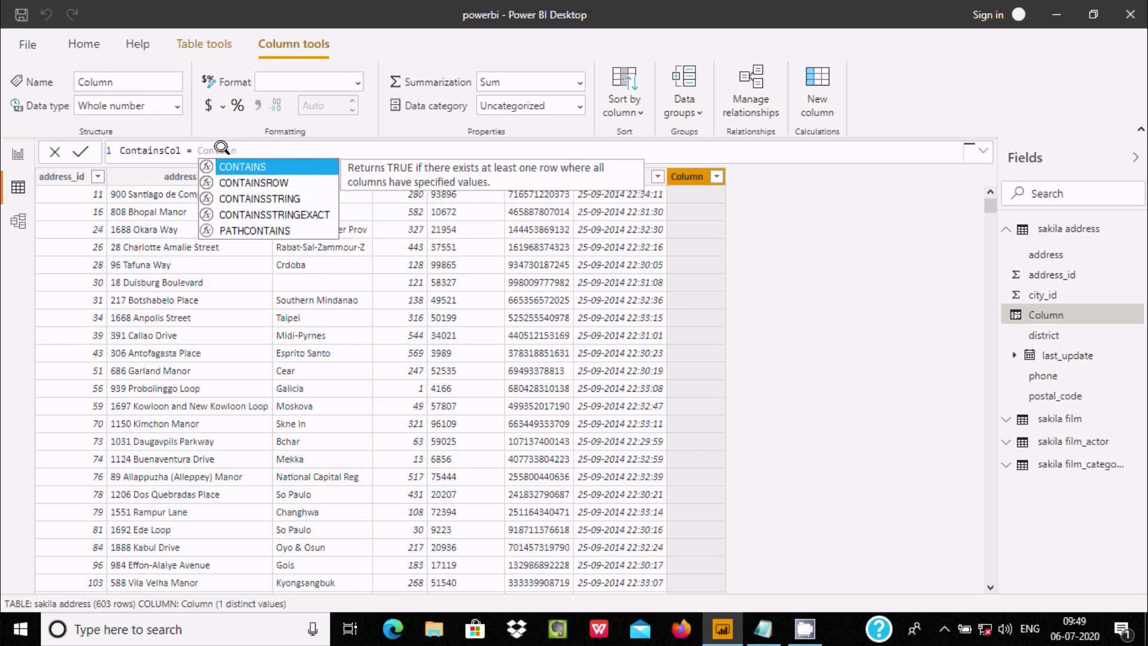
Step: Define ContainsCol with CONTAINS, checking the district column of 'sakila address' for "Taipei", and apply the formula
{"action": "key", "text": "Tab"}
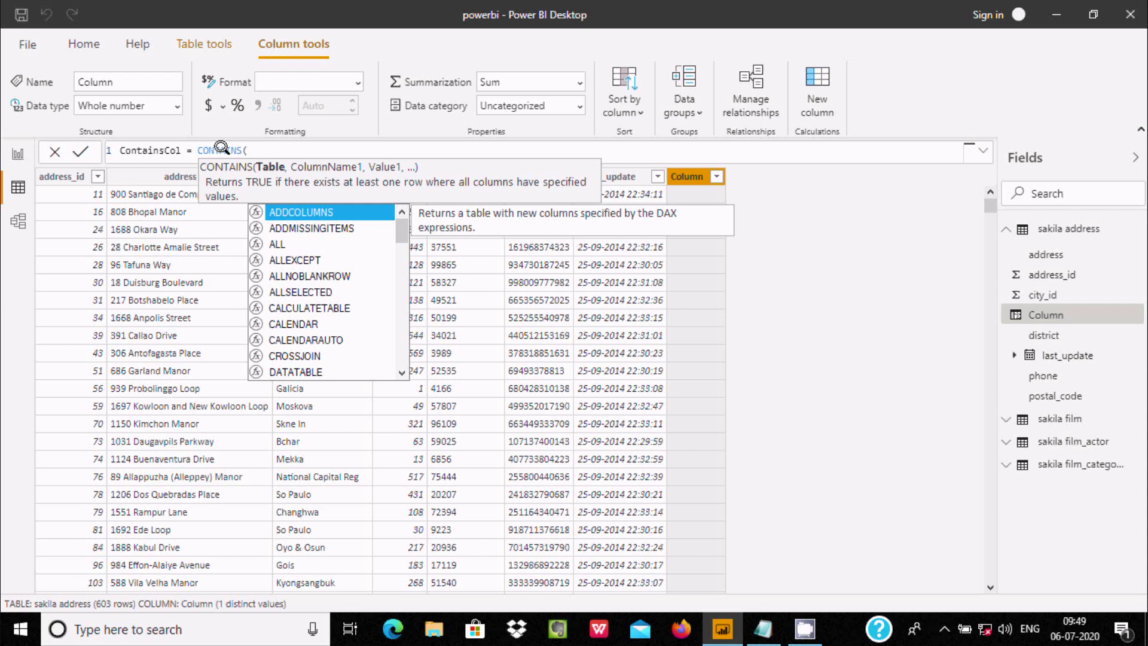
{"action": "type", "text": "sa"}
{"action": "key", "text": "Tab"}
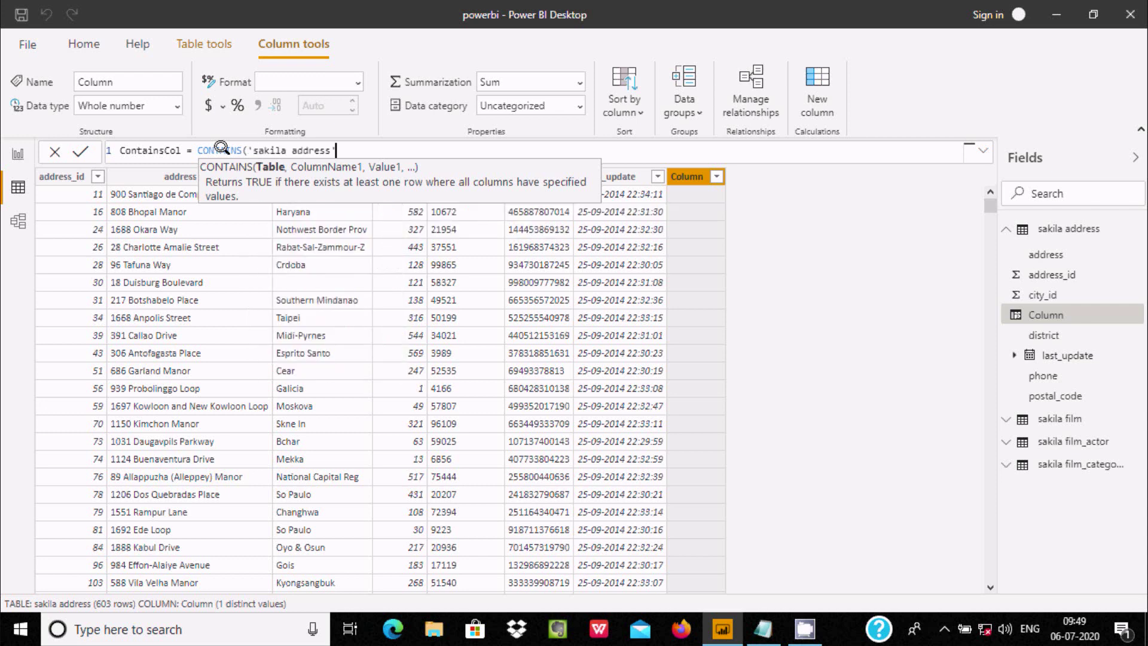
{"action": "type", "text": ","}
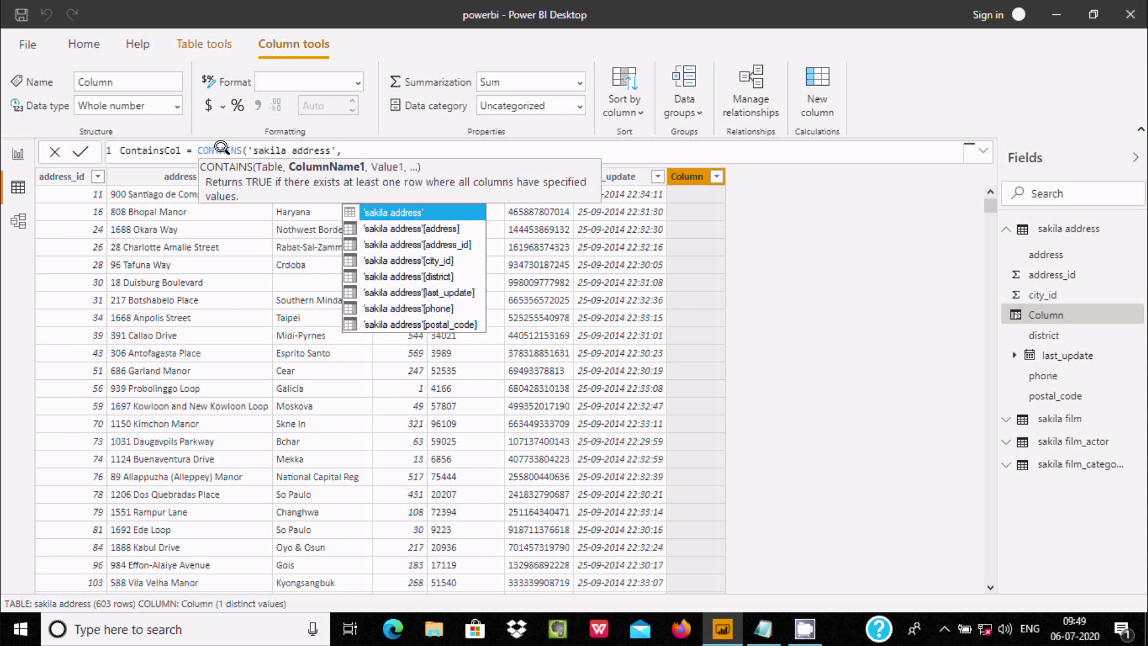
{"action": "type", "text": "d"}
{"action": "key", "text": "Tab"}
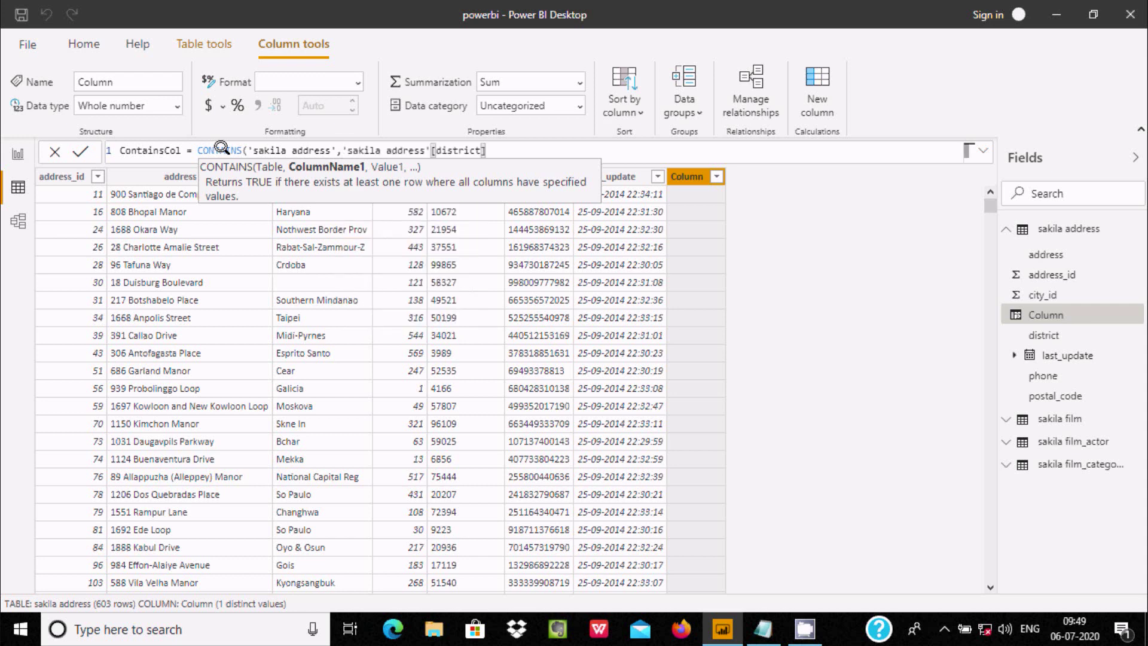
{"action": "type", "text": ","}
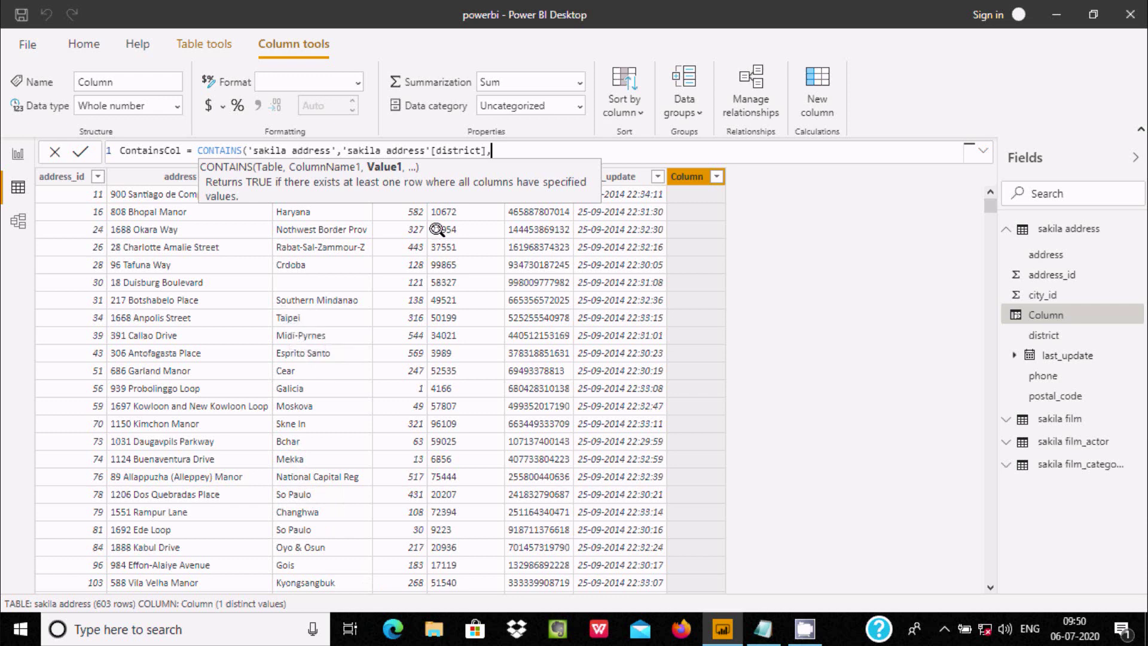
{"action": "type", "text": "\"Taipei\")"}
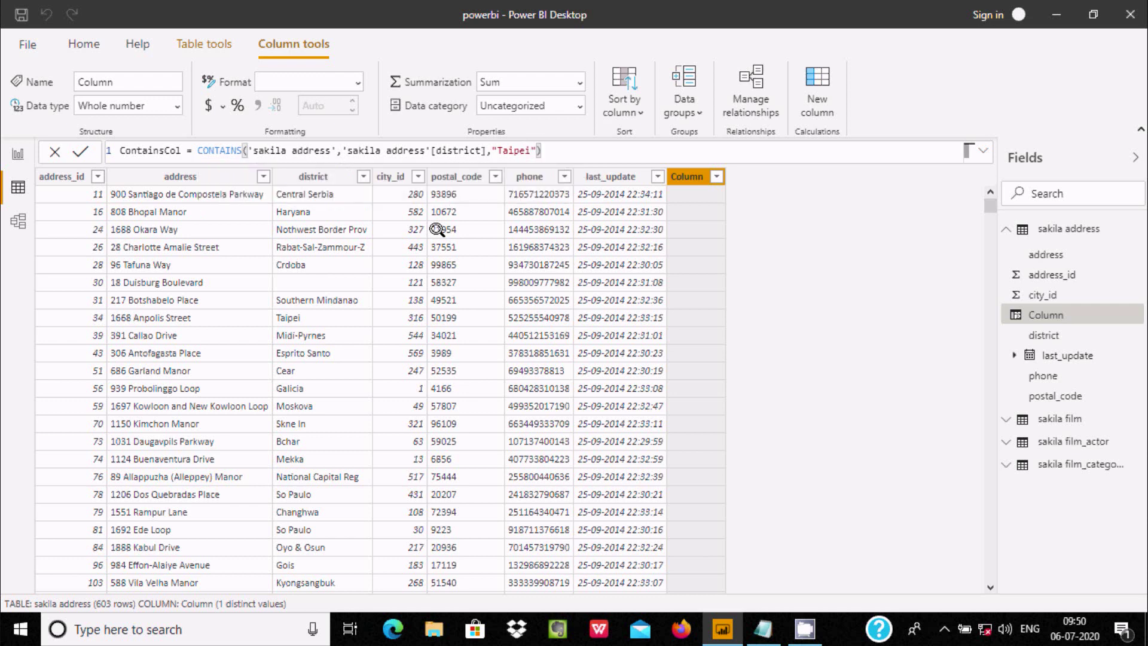
{"action": "key", "text": "Return"}
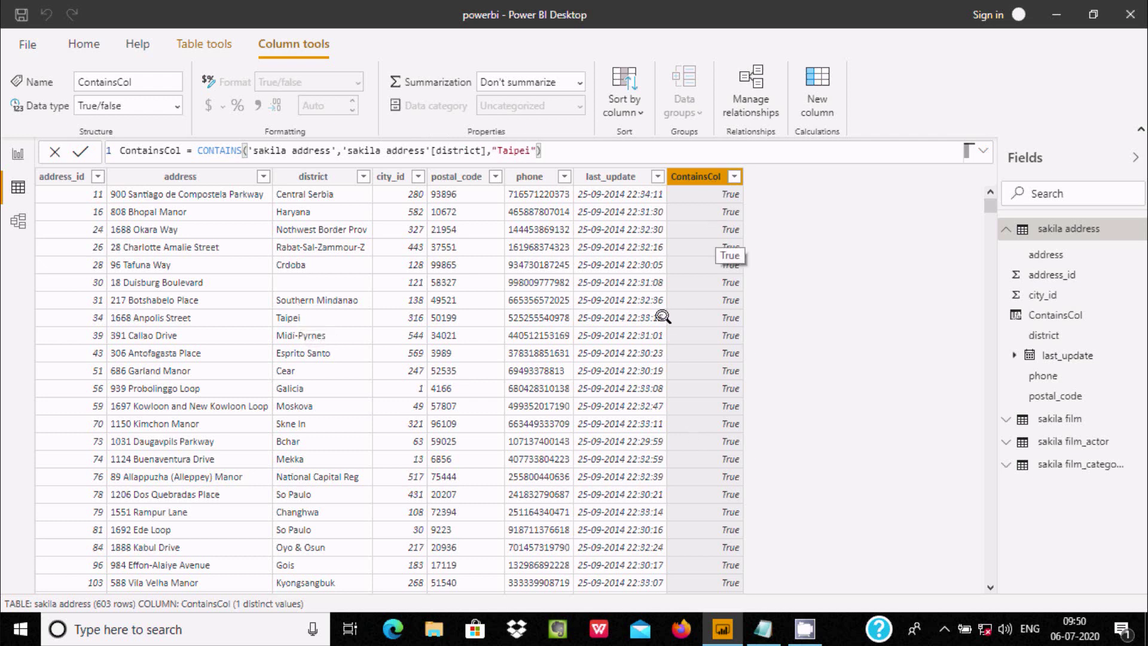
Step: Set the value searched for in the ContainsCol formula to "Taipei1" and apply it
{"action": "left_click", "coordinate": [532, 151]}
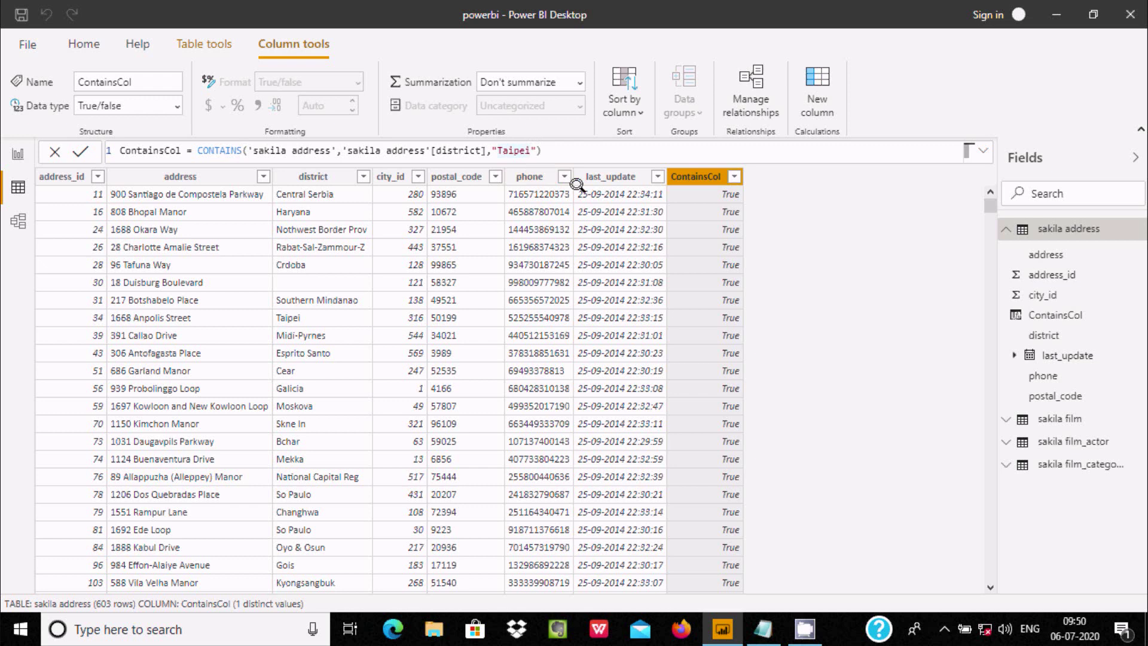
{"action": "type", "text": "1"}
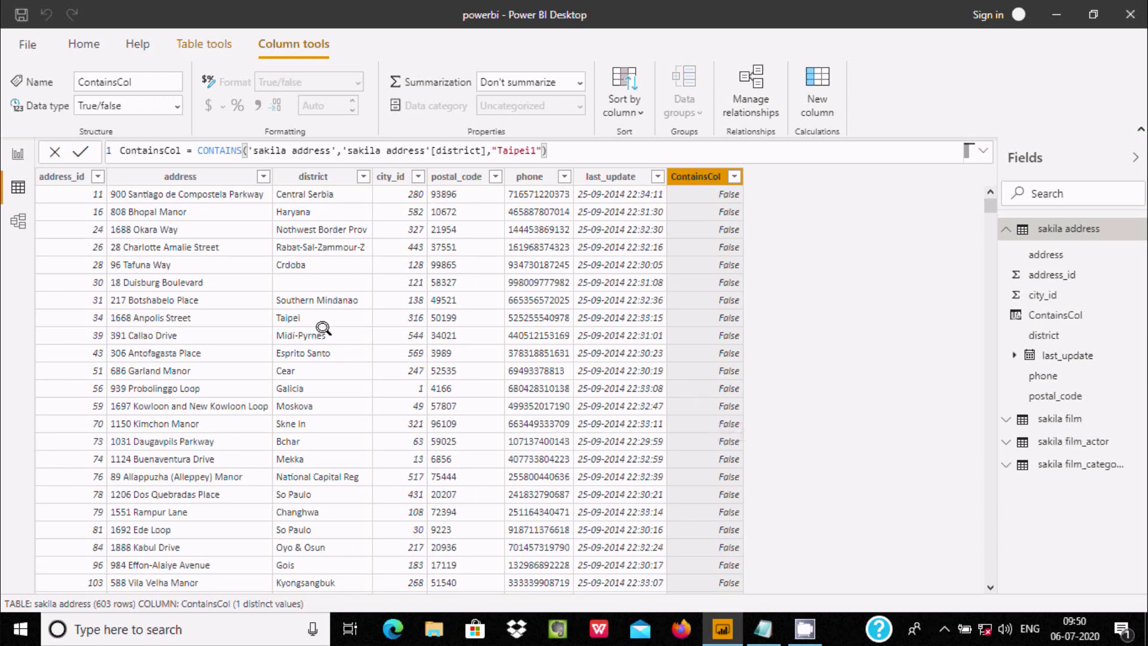
Step: Try the ContainsCol formula with its table argument changed to 'sakila address1'
{"action": "left_click", "coordinate": [329, 149]}
{"action": "type", "text": "1"}
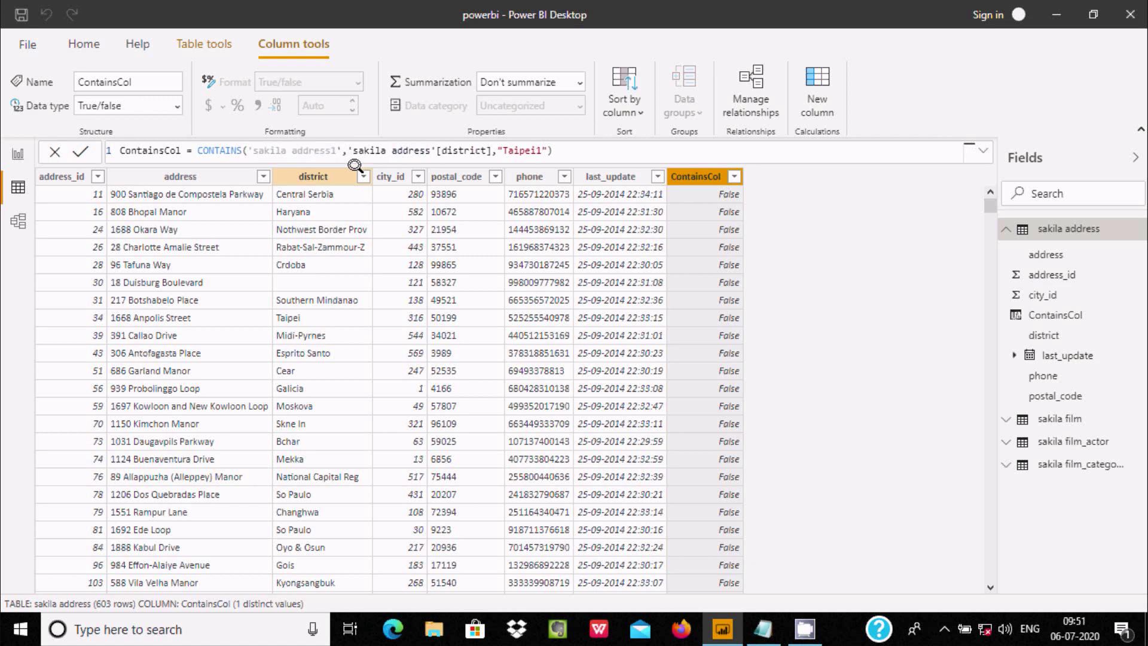
{"action": "key", "text": "Return"}
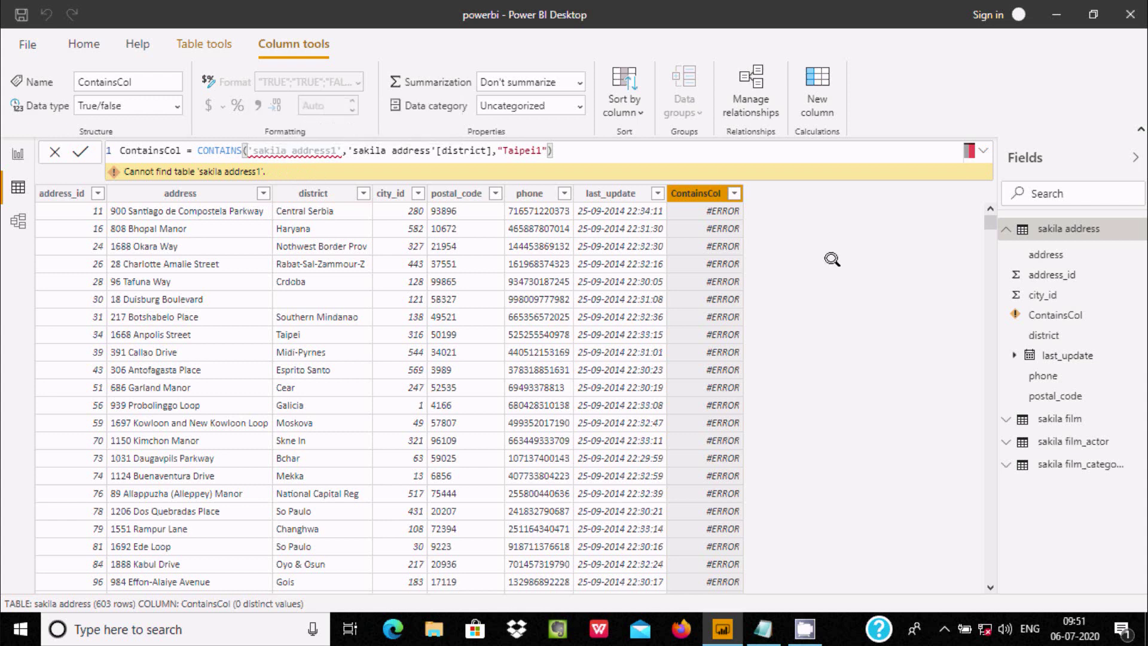
Step: Restore the table argument of the CONTAINS formula to 'sakila address' and apply it
{"action": "left_click", "coordinate": [336, 150]}
{"action": "key", "text": "BackSpace"}
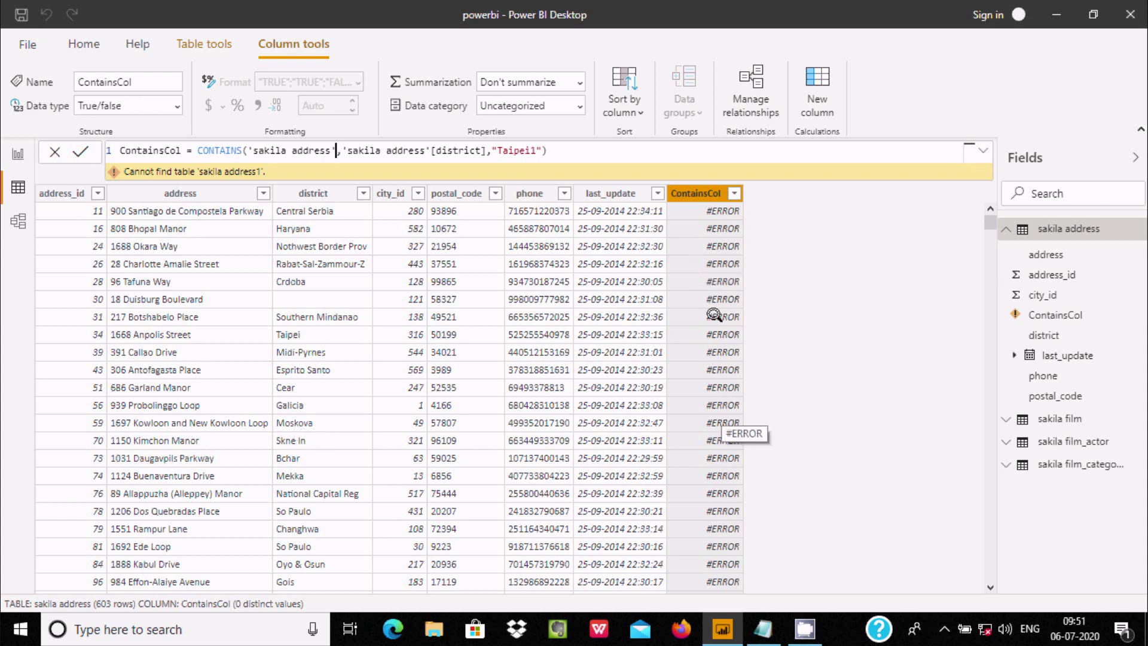
{"action": "left_click", "coordinate": [580, 147]}
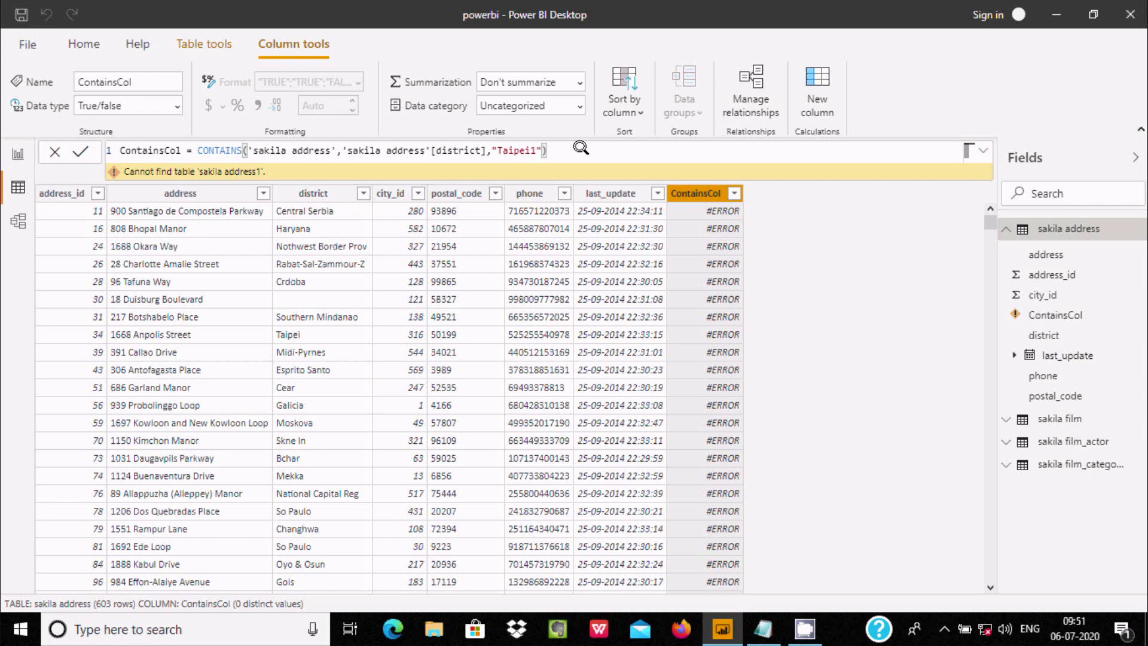
{"action": "key", "text": "Return"}
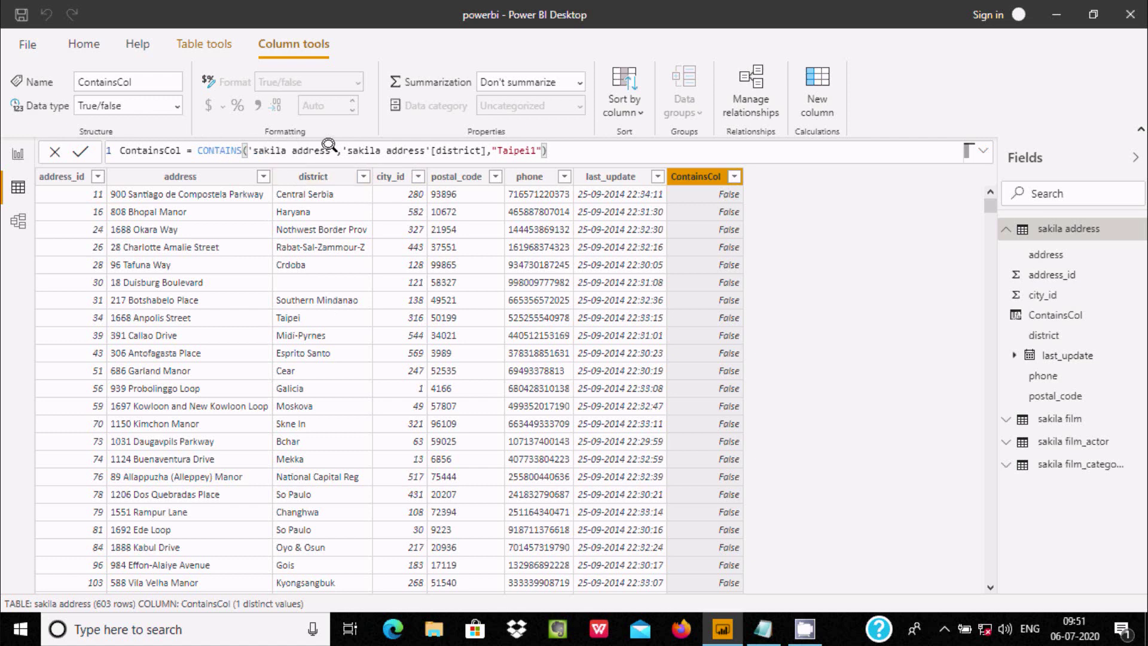
Step: Clear the arguments of the ContainsCol formula and replace its CONTAINS function with CONTAINSROW
{"action": "left_click", "coordinate": [546, 150]}
{"action": "key", "text": "BackSpace"}
{"action": "key", "text": "BackSpace"}
{"action": "key", "text": "BackSpace"}
{"action": "key", "text": "BackSpace"}
{"action": "key", "text": "BackSpace"}
{"action": "key", "text": "BackSpace"}
{"action": "key", "text": "BackSpace"}
{"action": "key", "text": "BackSpace"}
{"action": "key", "text": "BackSpace"}
{"action": "key", "text": "BackSpace"}
{"action": "key", "text": "BackSpace"}
{"action": "key", "text": "BackSpace"}
{"action": "key", "text": "BackSpace"}
{"action": "key", "text": "BackSpace"}
{"action": "key", "text": "BackSpace"}
{"action": "key", "text": "BackSpace"}
{"action": "key", "text": "BackSpace"}
{"action": "key", "text": "BackSpace"}
{"action": "key", "text": "BackSpace"}
{"action": "key", "text": "BackSpace"}
{"action": "key", "text": "BackSpace"}
{"action": "key", "text": "BackSpace"}
{"action": "key", "text": "BackSpace"}
{"action": "key", "text": "BackSpace"}
{"action": "key", "text": "BackSpace"}
{"action": "key", "text": "BackSpace"}
{"action": "key", "text": "BackSpace"}
{"action": "key", "text": "BackSpace"}
{"action": "key", "text": "BackSpace"}
{"action": "key", "text": "BackSpace"}
{"action": "key", "text": "BackSpace"}
{"action": "key", "text": "BackSpace"}
{"action": "key", "text": "BackSpace"}
{"action": "key", "text": "BackSpace"}
{"action": "key", "text": "BackSpace"}
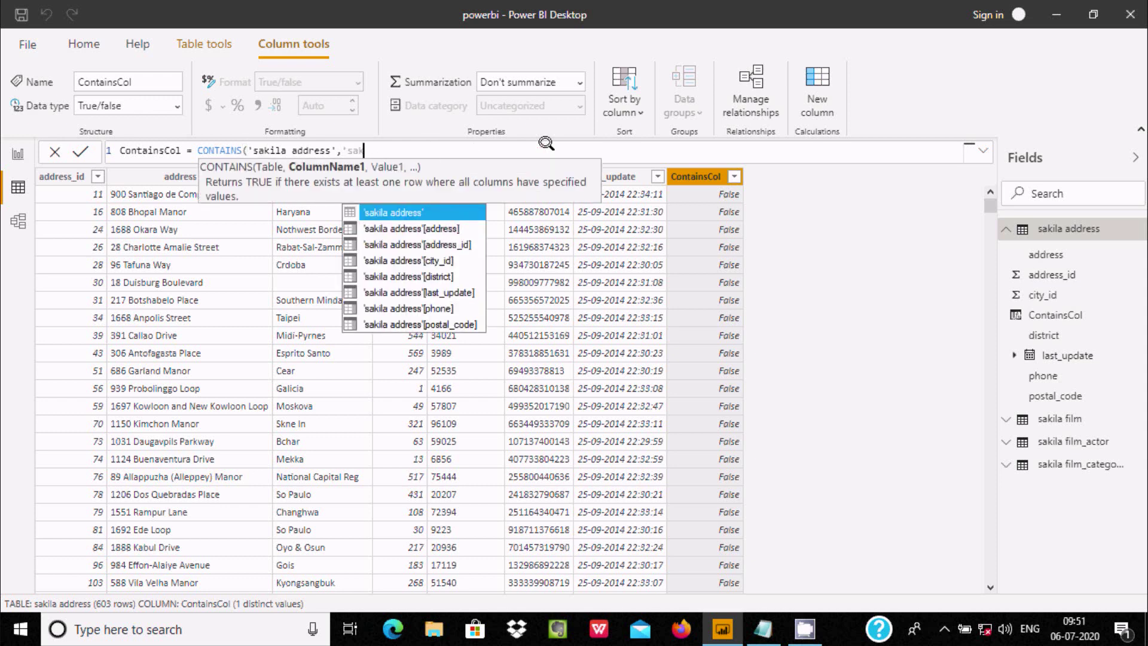
{"action": "key", "text": "BackSpace"}
{"action": "key", "text": "BackSpace"}
{"action": "key", "text": "BackSpace"}
{"action": "key", "text": "BackSpace"}
{"action": "key", "text": "BackSpace"}
{"action": "key", "text": "BackSpace"}
{"action": "key", "text": "BackSpace"}
{"action": "key", "text": "BackSpace"}
{"action": "key", "text": "BackSpace"}
{"action": "key", "text": "BackSpace"}
{"action": "key", "text": "BackSpace"}
{"action": "key", "text": "BackSpace"}
{"action": "key", "text": "BackSpace"}
{"action": "key", "text": "BackSpace"}
{"action": "key", "text": "BackSpace"}
{"action": "key", "text": "BackSpace"}
{"action": "key", "text": "BackSpace"}
{"action": "key", "text": "BackSpace"}
{"action": "key", "text": "BackSpace"}
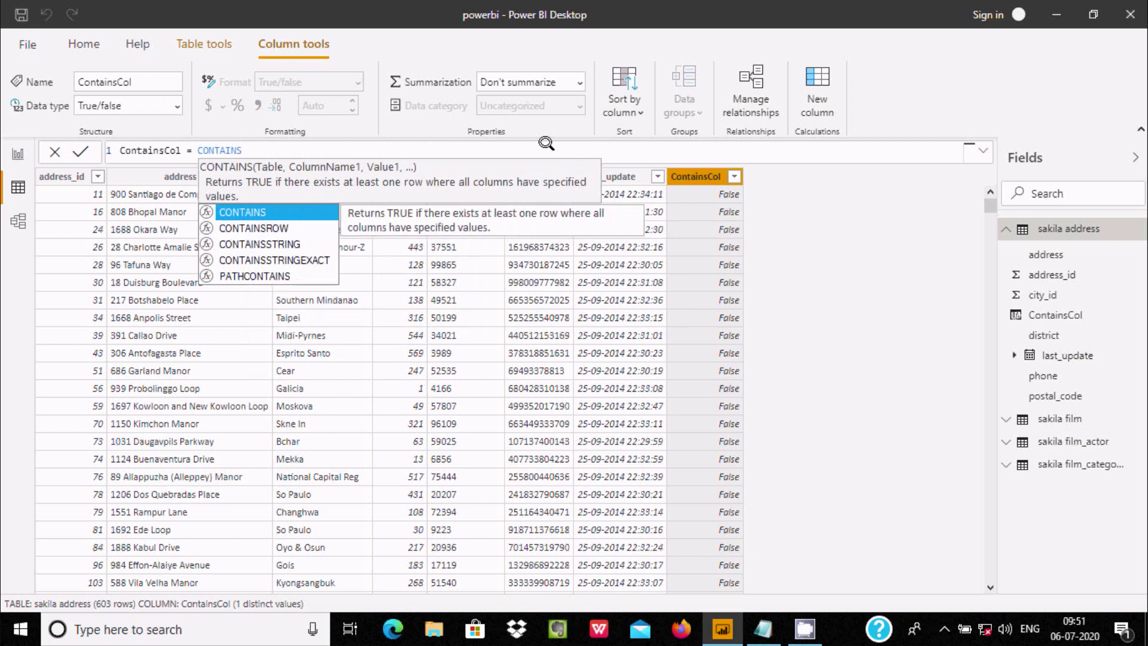
{"action": "key", "text": "Down"}
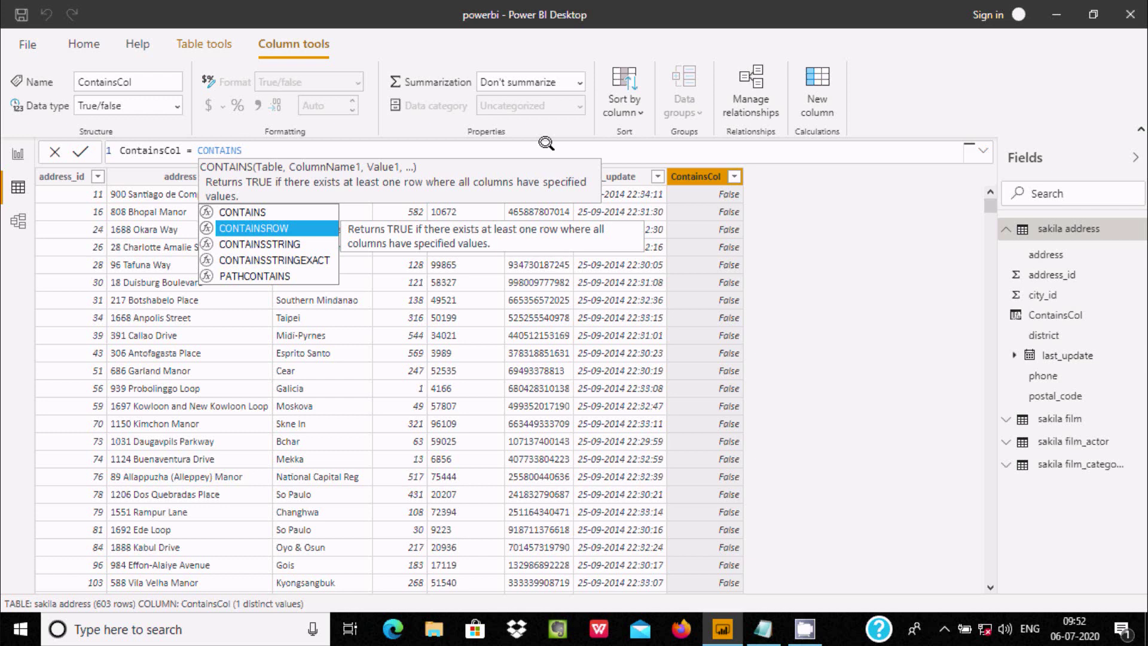
{"action": "key", "text": "Tab"}
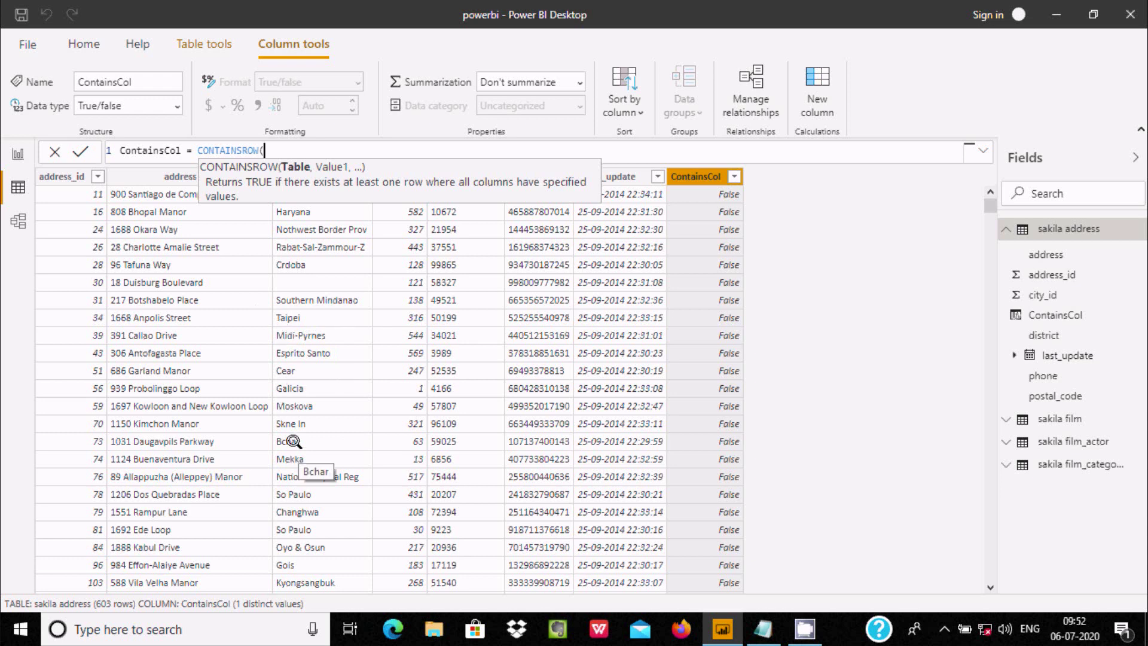
Step: Start the first argument of the CONTAINSROW formula as an inline list holding "Bchar" and "Mekka"
{"action": "type", "text": "\"Bo"}
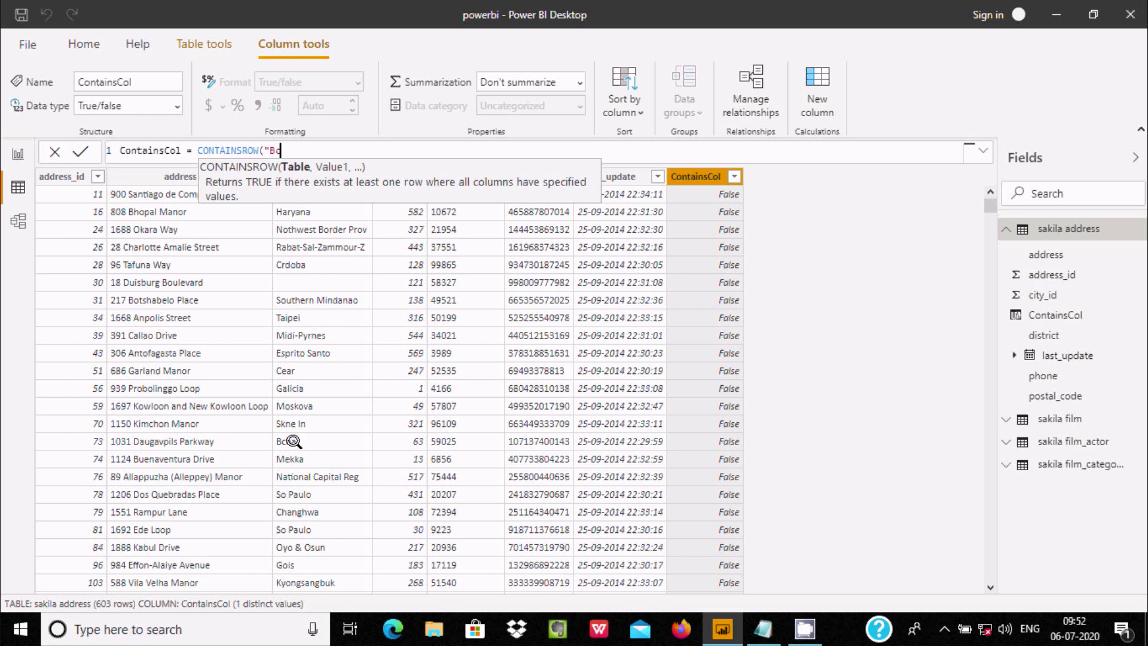
{"action": "key", "text": "BackSpace"}
{"action": "key", "text": "BackSpace"}
{"action": "key", "text": "BackSpace"}
{"action": "type", "text": "{\"Bchar"}
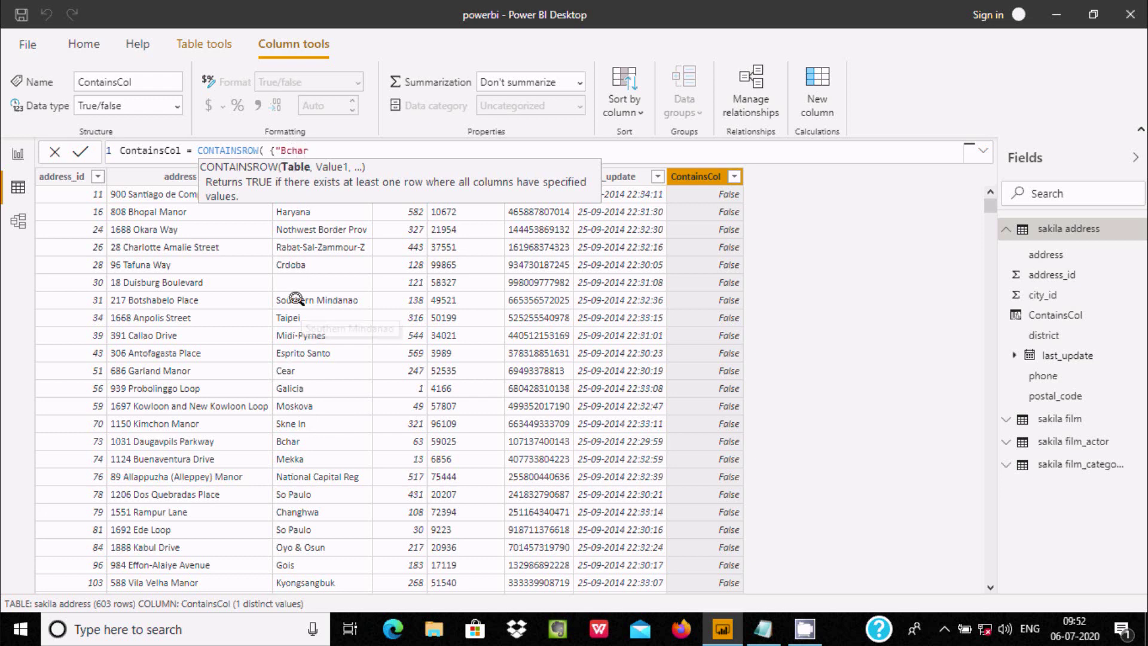
{"action": "type", "text": "\","}
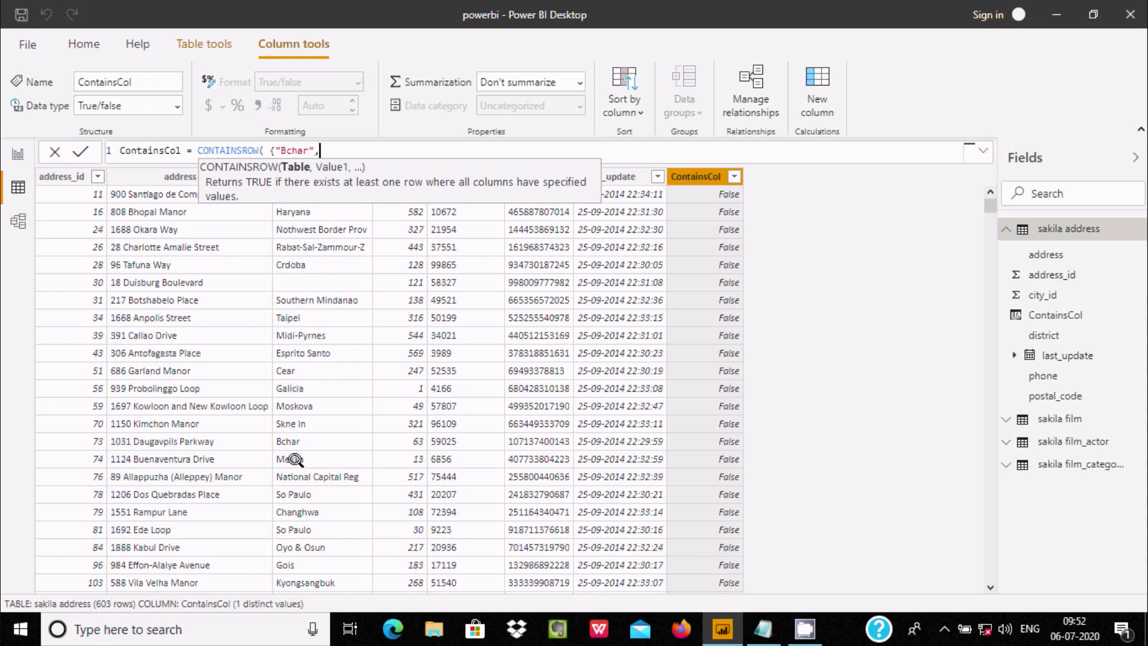
{"action": "type", "text": "\"Mekka\")"}
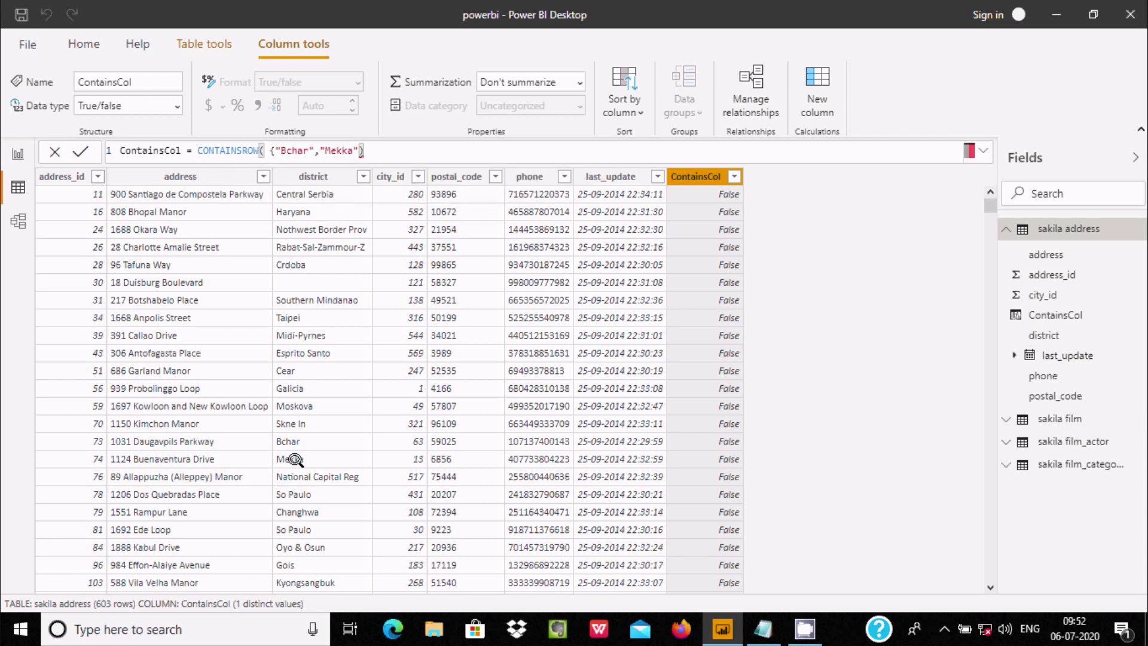
{"action": "key", "text": "BackSpace"}
{"action": "type", "text": ","}
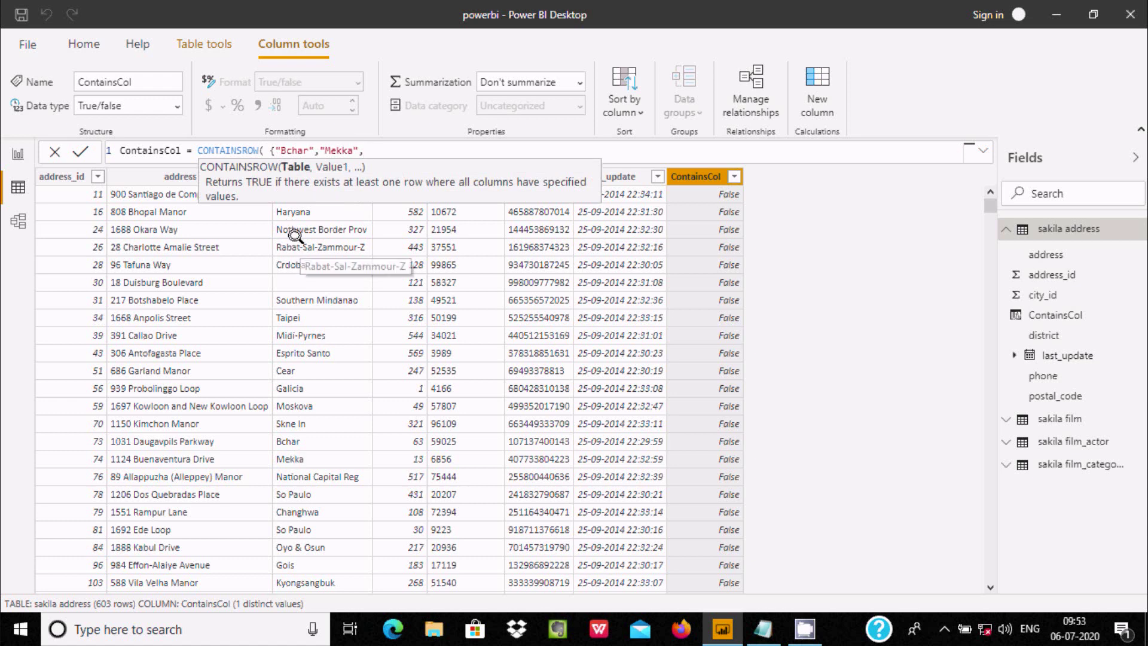
Step: Add 'sakila address'[district] as the value to match in the CONTAINSROW formula and apply it
{"action": "type", "text": "d"}
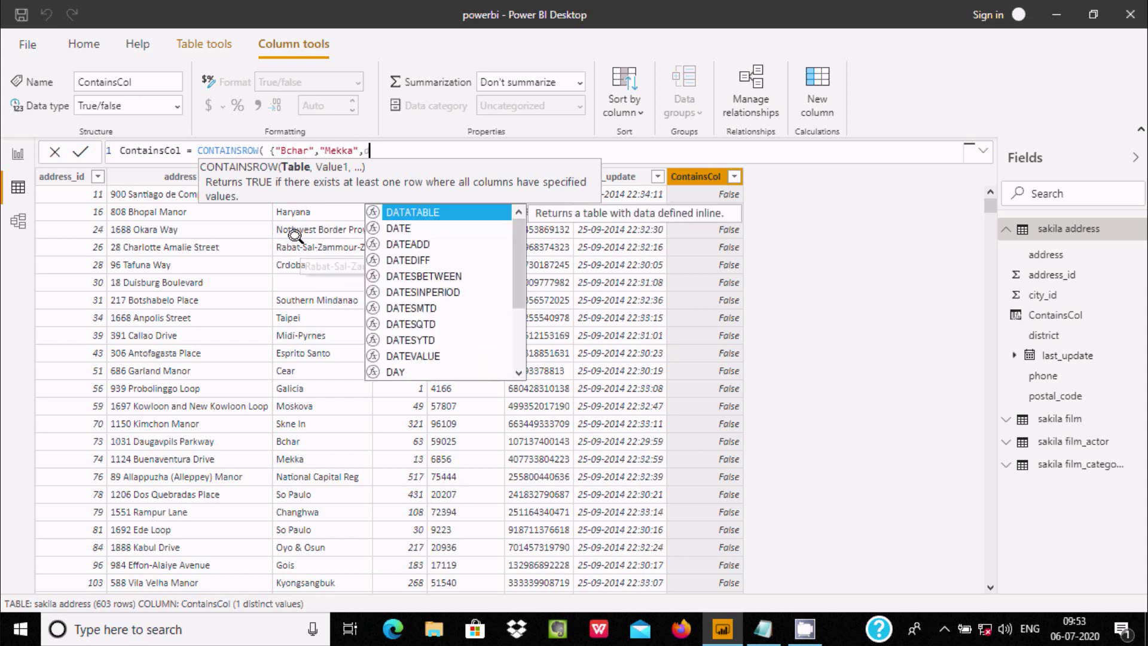
{"action": "type", "text": "ist"}
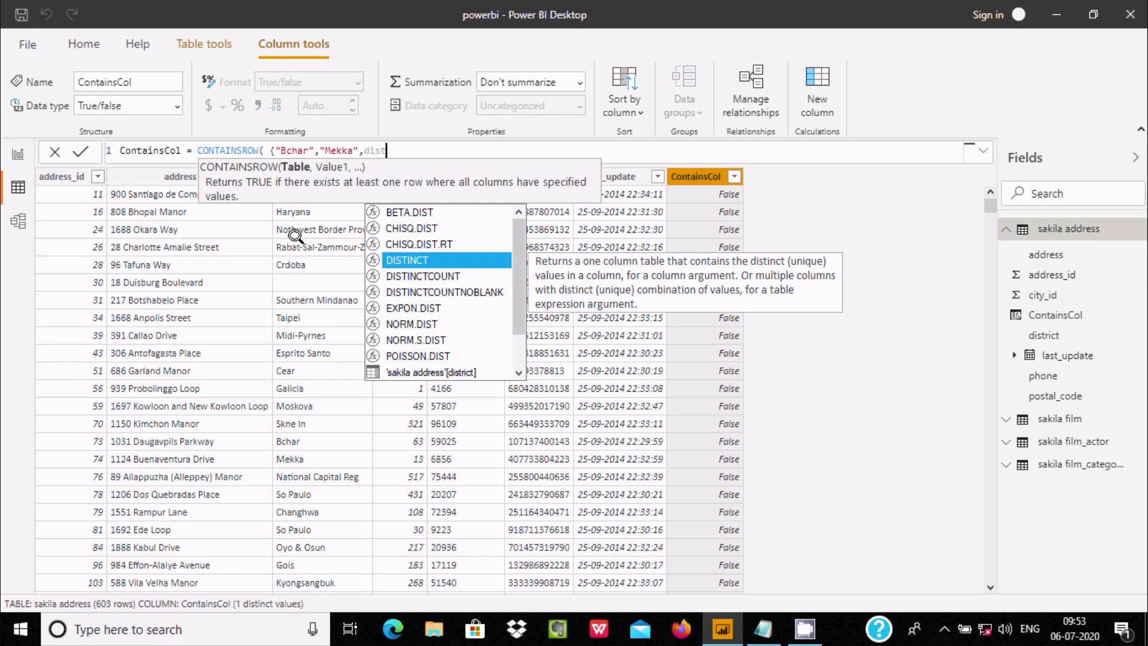
{"action": "key", "text": "Down"}
{"action": "key", "text": "Down"}
{"action": "key", "text": "Down"}
{"action": "key", "text": "Down"}
{"action": "key", "text": "Down"}
{"action": "key", "text": "Down"}
{"action": "key", "text": "Down"}
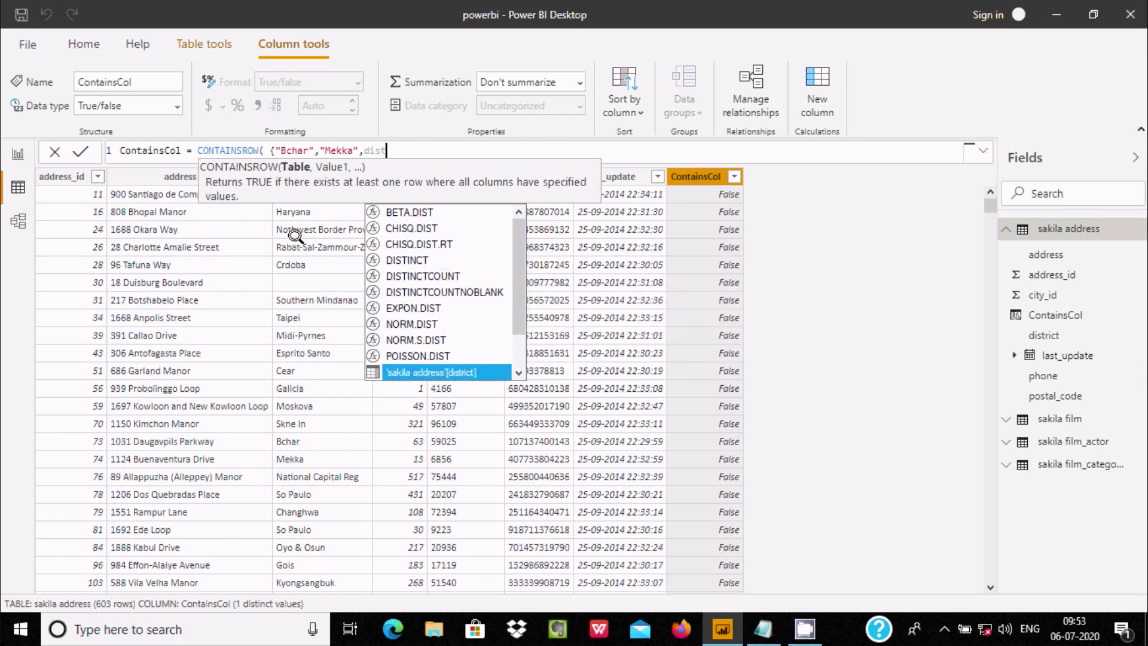
{"action": "key", "text": "Tab"}
{"action": "type", "text": ")"}
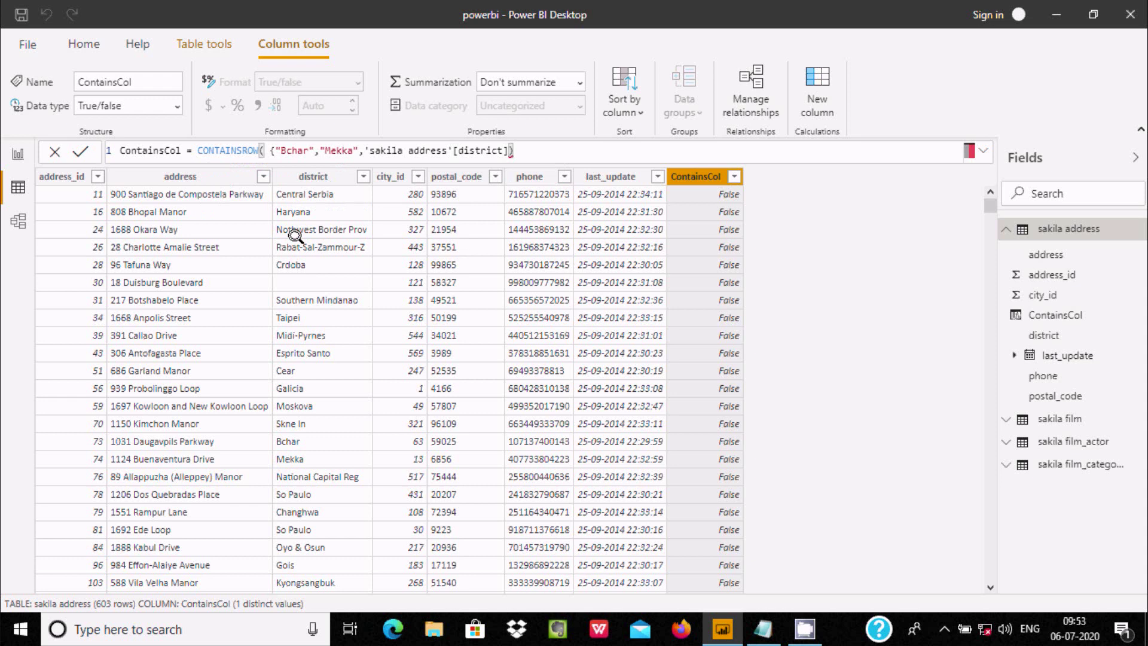
{"action": "key", "text": "Return"}
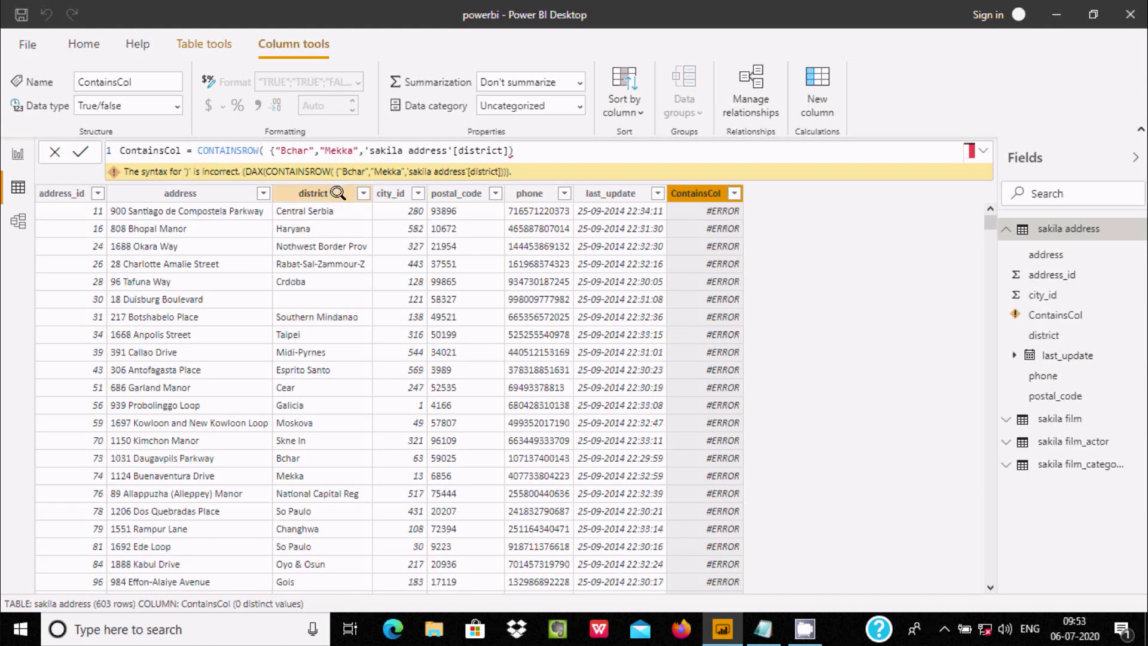
Step: Close the inline list with a curly brace after "Mekka" in the CONTAINSROW formula and apply it
{"action": "type", "text": "}"}
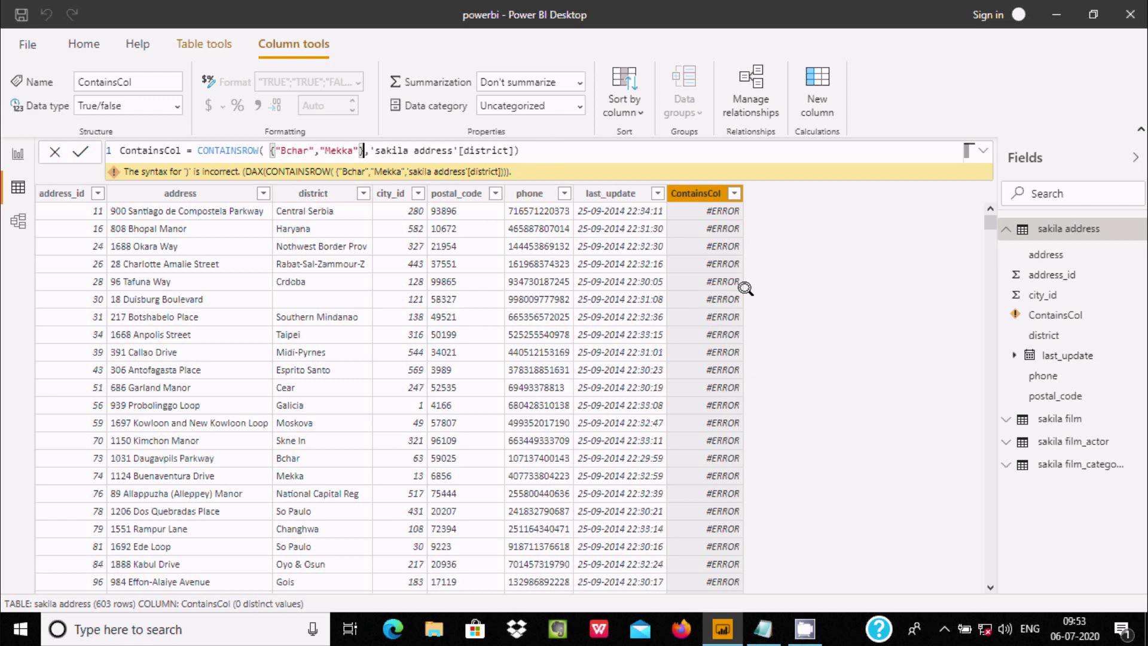
{"action": "left_click", "coordinate": [530, 149]}
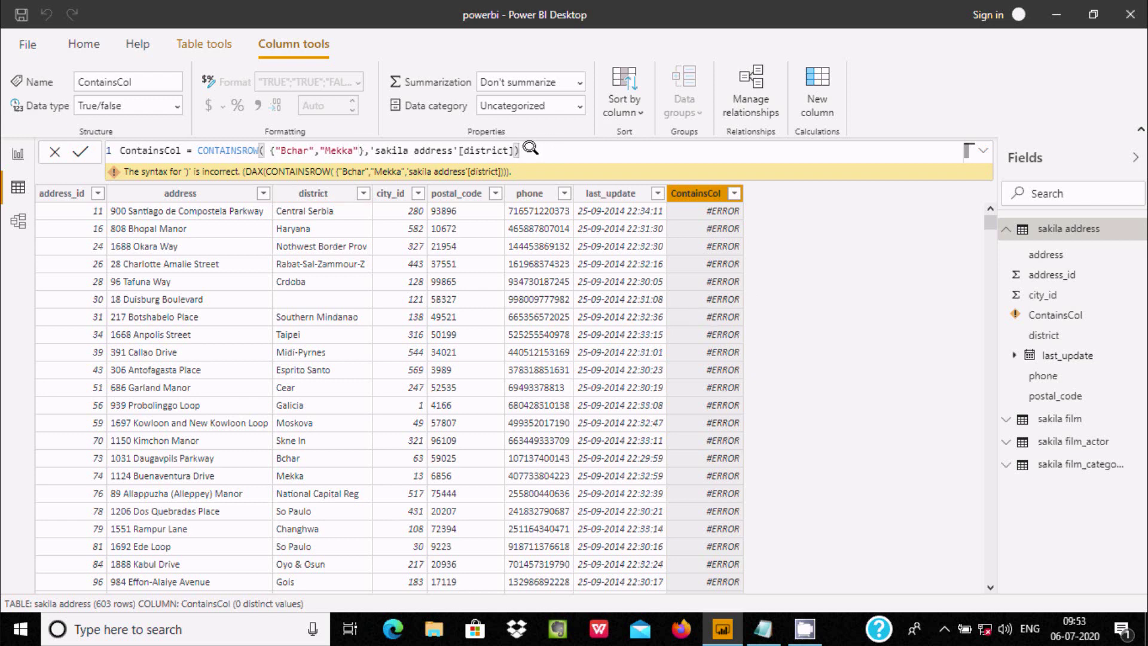
{"action": "key", "text": "Return"}
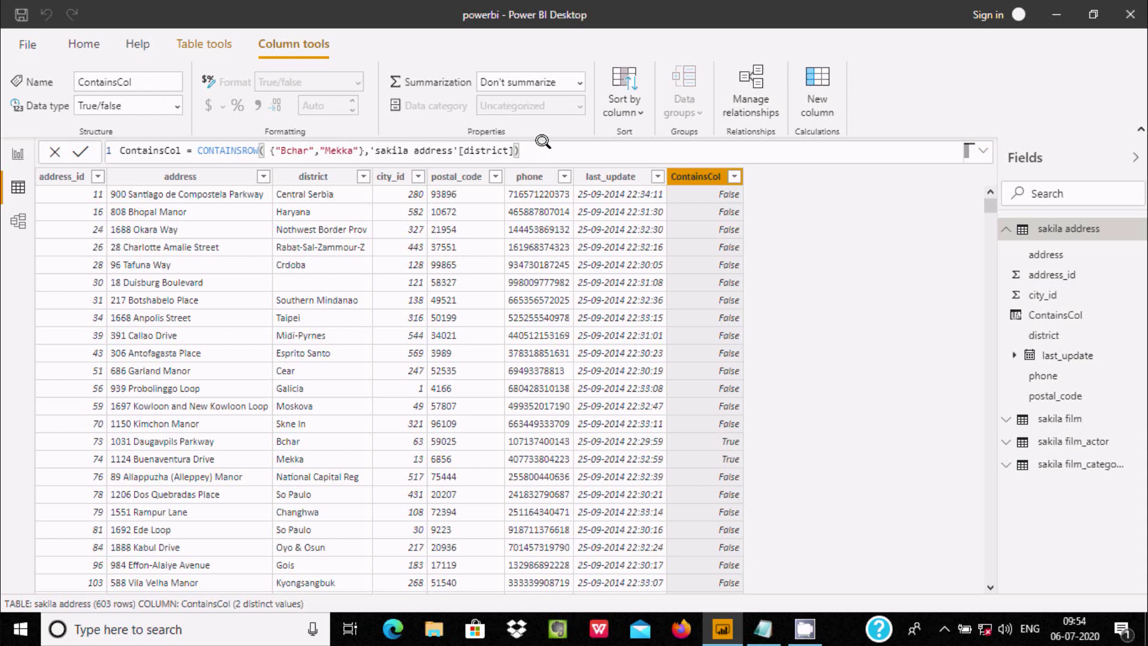
Step: Clear the arguments of the ContainsCol formula and replace its CONTAINSROW function with CONTAINSSTRING
{"action": "key", "text": "BackSpace"}
{"action": "key", "text": "BackSpace"}
{"action": "key", "text": "BackSpace"}
{"action": "key", "text": "BackSpace"}
{"action": "key", "text": "BackSpace"}
{"action": "key", "text": "BackSpace"}
{"action": "key", "text": "BackSpace"}
{"action": "key", "text": "BackSpace"}
{"action": "key", "text": "BackSpace"}
{"action": "key", "text": "BackSpace"}
{"action": "key", "text": "BackSpace"}
{"action": "key", "text": "BackSpace"}
{"action": "key", "text": "BackSpace"}
{"action": "key", "text": "BackSpace"}
{"action": "key", "text": "BackSpace"}
{"action": "key", "text": "BackSpace"}
{"action": "key", "text": "BackSpace"}
{"action": "key", "text": "BackSpace"}
{"action": "key", "text": "BackSpace"}
{"action": "key", "text": "BackSpace"}
{"action": "key", "text": "BackSpace"}
{"action": "key", "text": "BackSpace"}
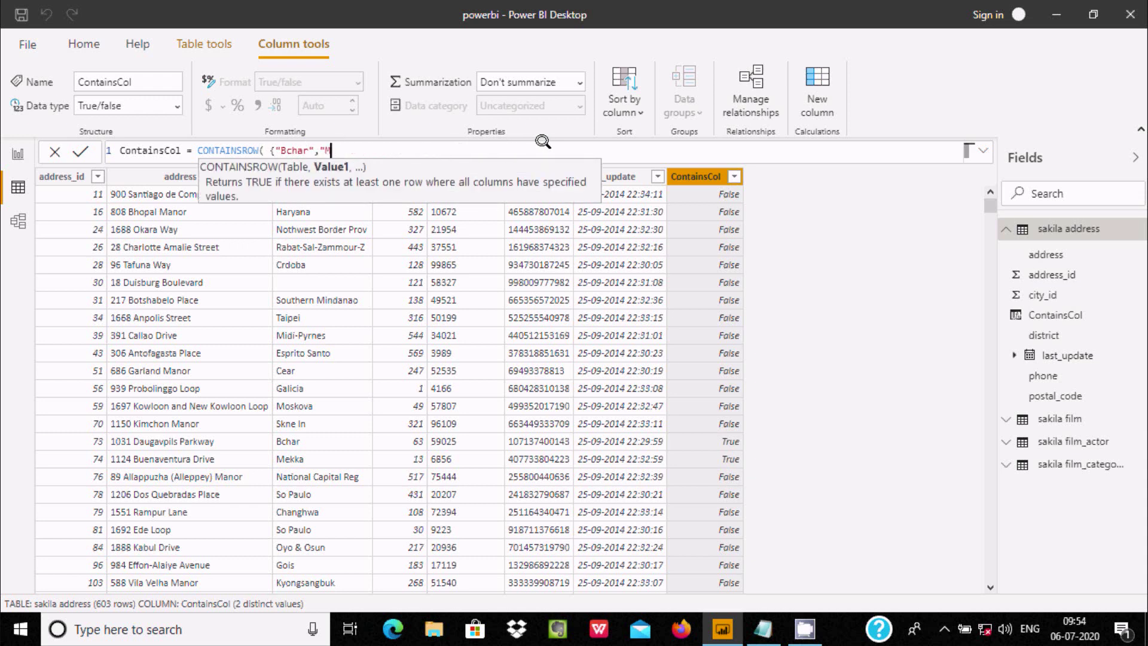
{"action": "key", "text": "BackSpace"}
{"action": "key", "text": "BackSpace"}
{"action": "key", "text": "BackSpace"}
{"action": "key", "text": "BackSpace"}
{"action": "key", "text": "BackSpace"}
{"action": "key", "text": "BackSpace"}
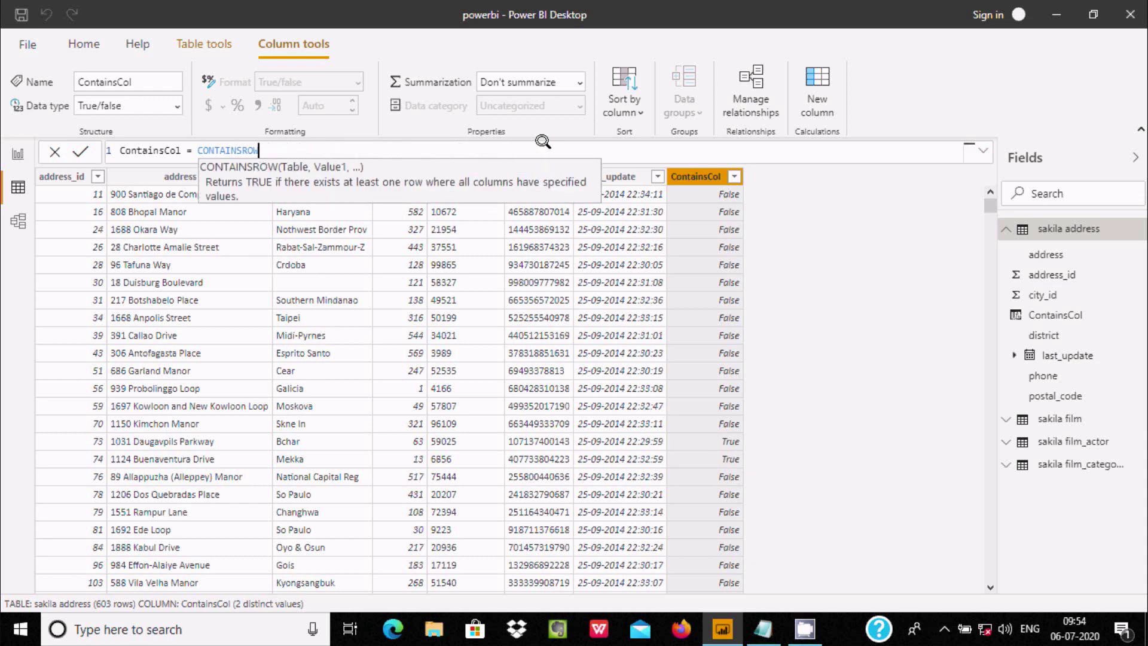
{"action": "key", "text": "Down"}
{"action": "key", "text": "Down"}
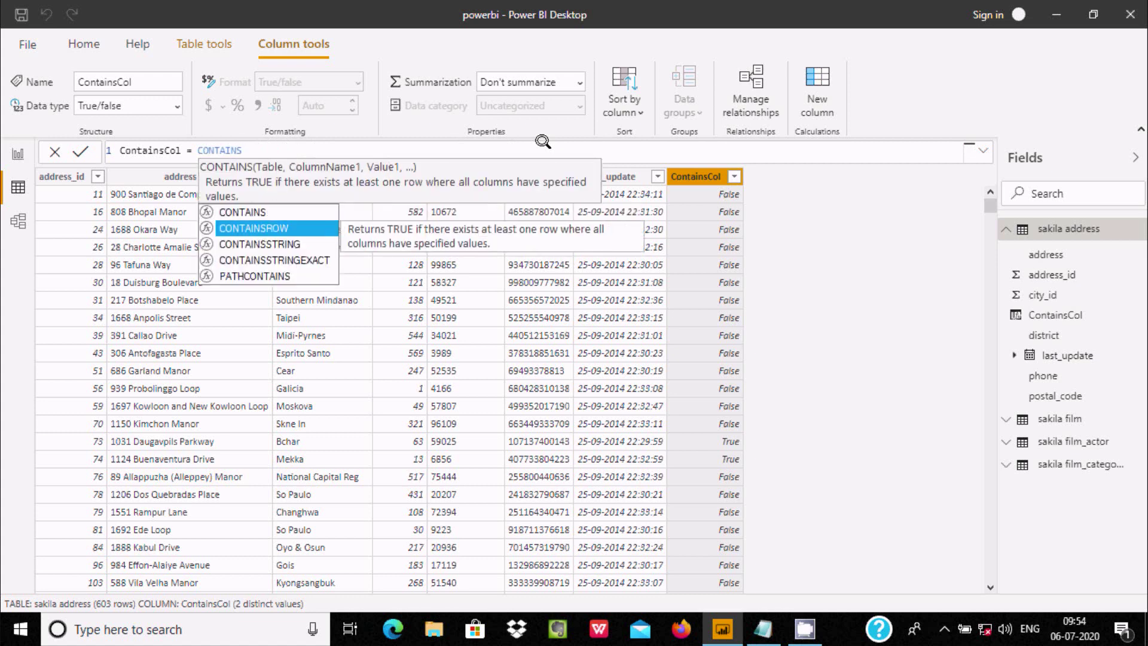
{"action": "key", "text": "Tab"}
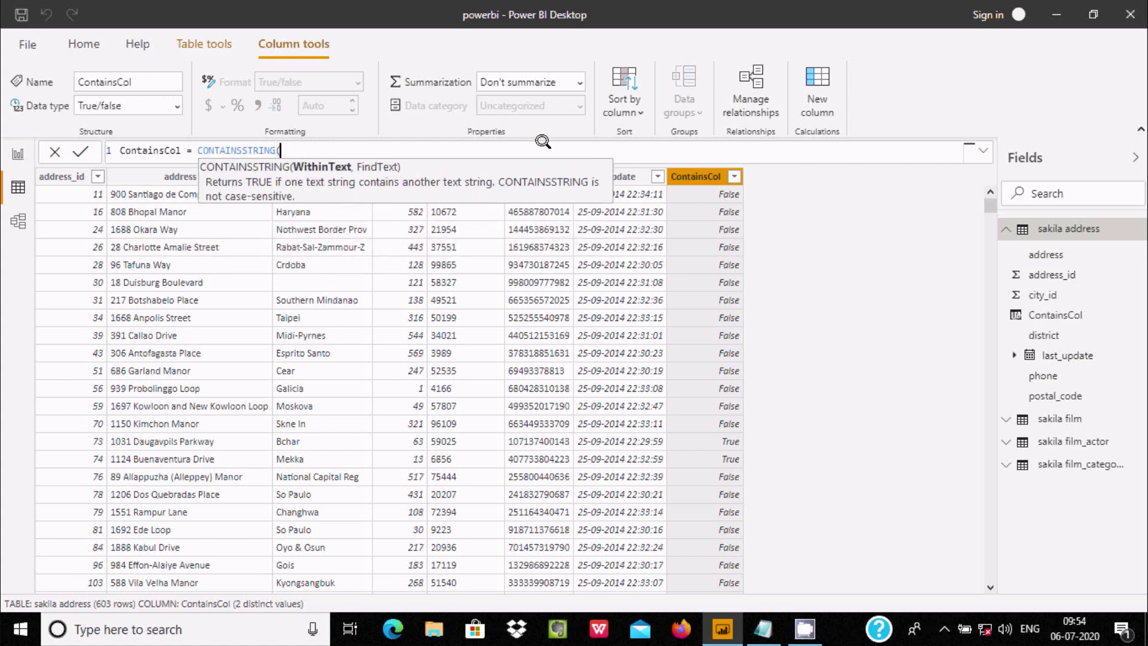
Step: Enter "Adam Tech" as the text to search within and "tech" as the text to find, and apply the CONTAINSSTRING formula
{"action": "type", "text": "\"Adam Tech"}
{"action": "type", "text": ",\"tech"}
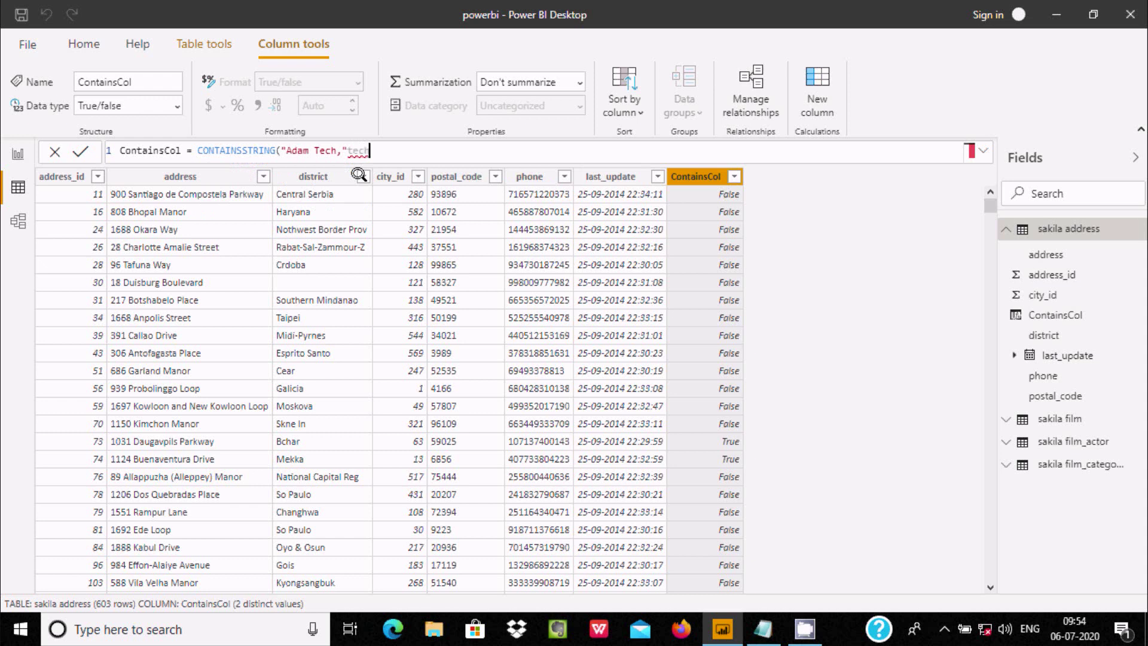
{"action": "type", "text": "\")"}
{"action": "mouse_move", "coordinate": [362, 147]}
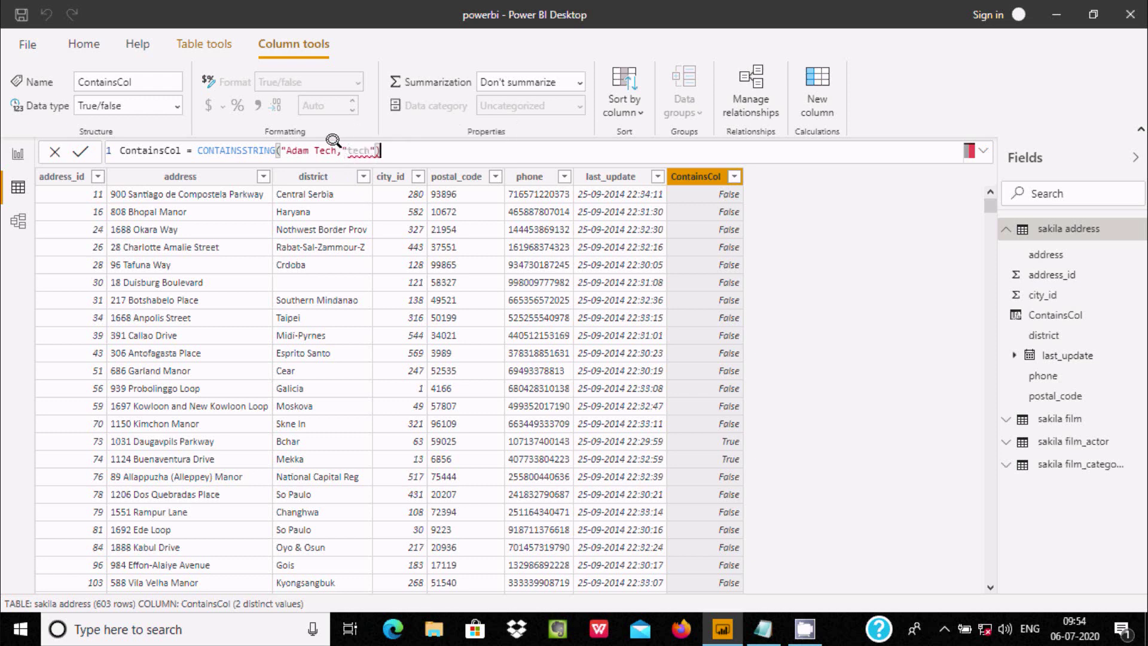
{"action": "left_click", "coordinate": [336, 149]}
{"action": "type", "text": "\""}
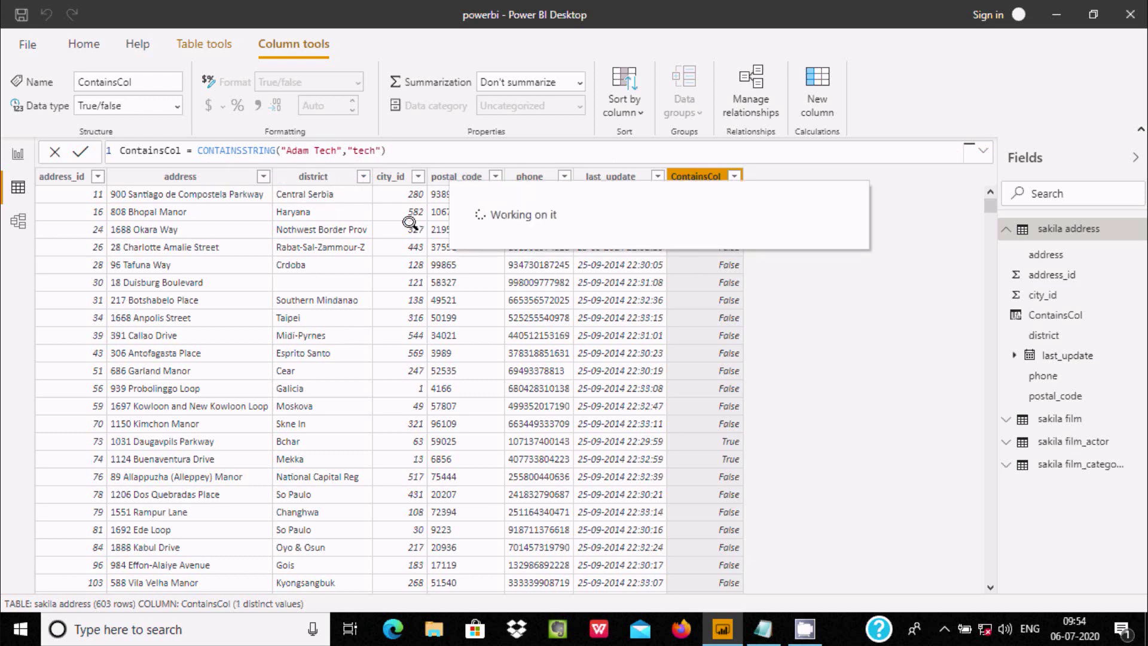
Step: Change the text to find in the CONTAINSSTRING formula to "Tech" with a capital T
{"action": "left_click", "coordinate": [323, 147]}
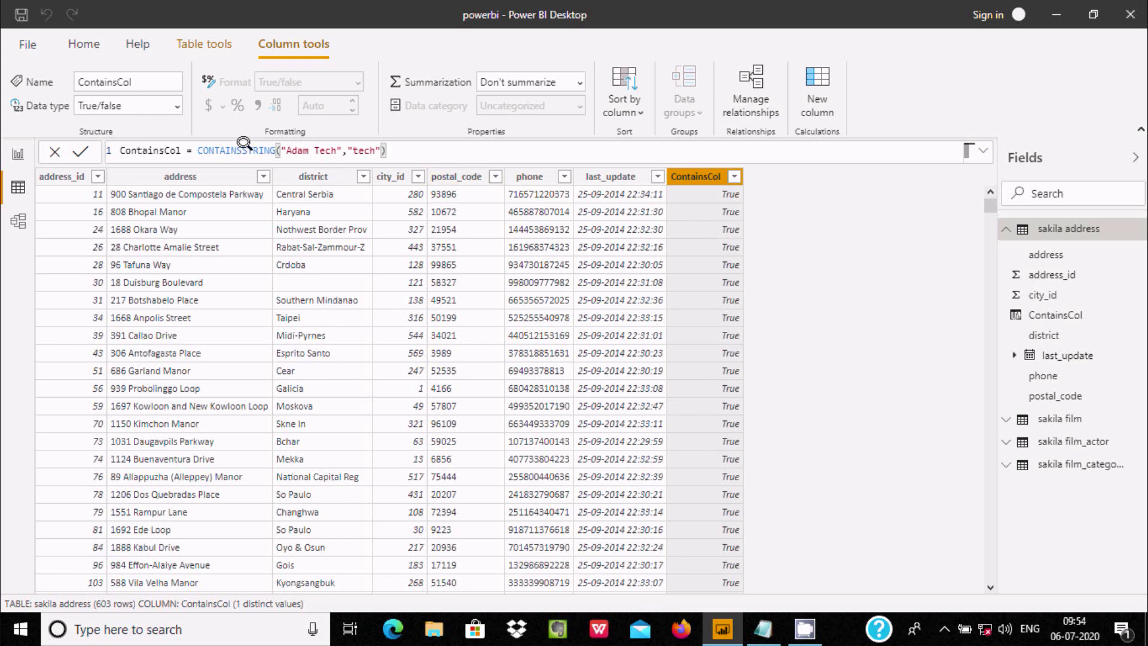
{"action": "left_click", "coordinate": [358, 150]}
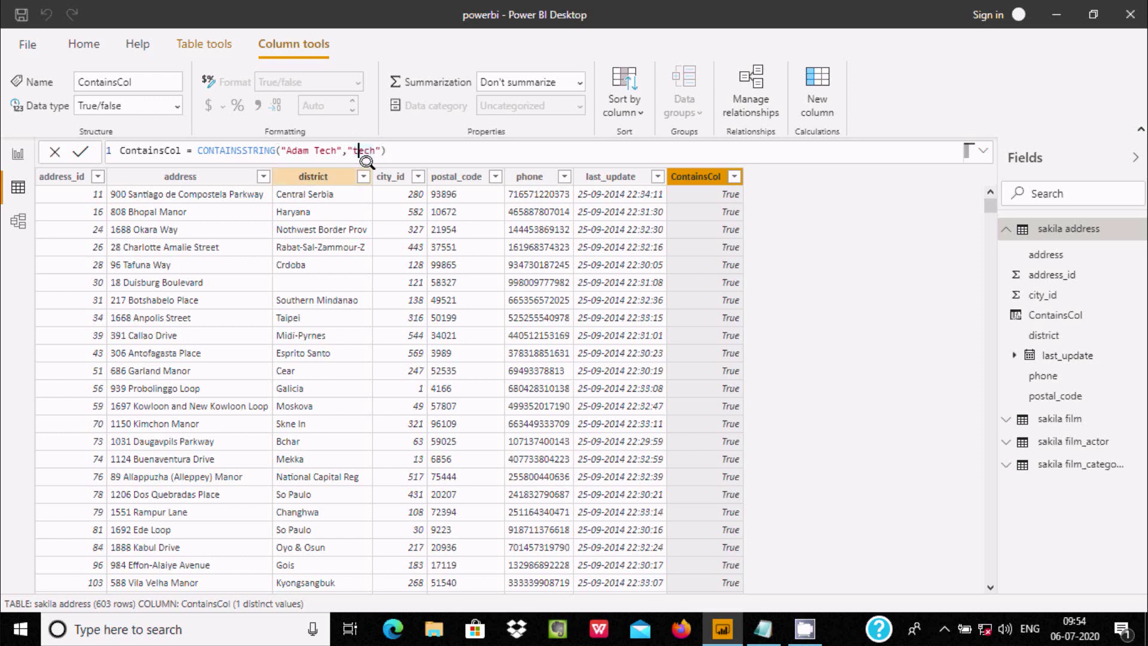
{"action": "key", "text": "BackSpace"}
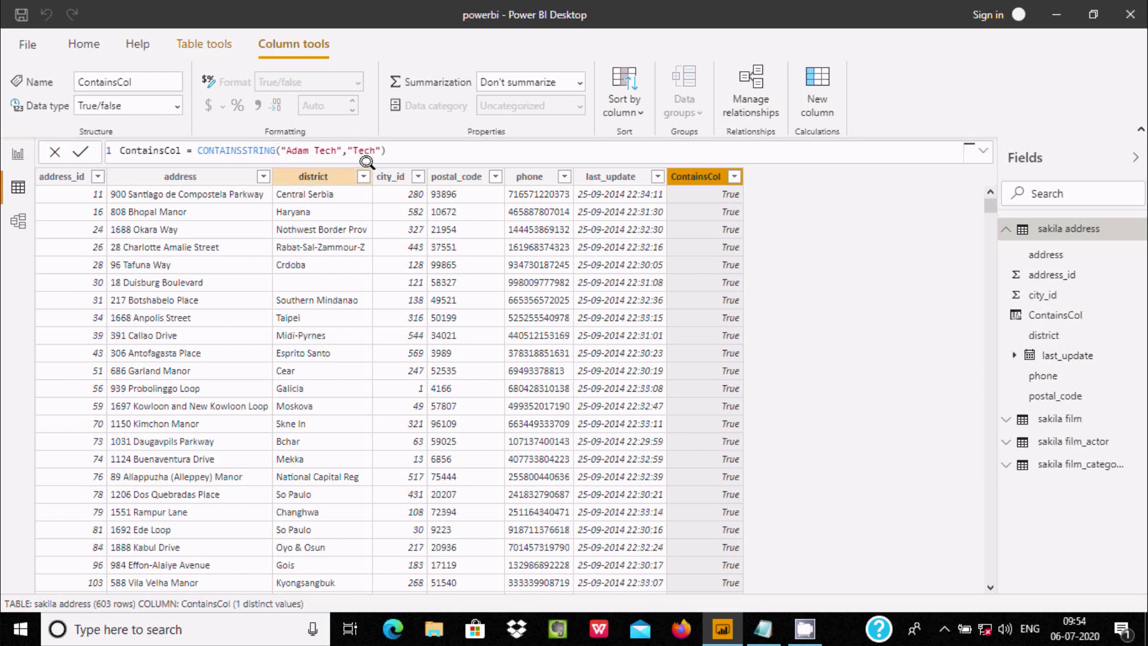
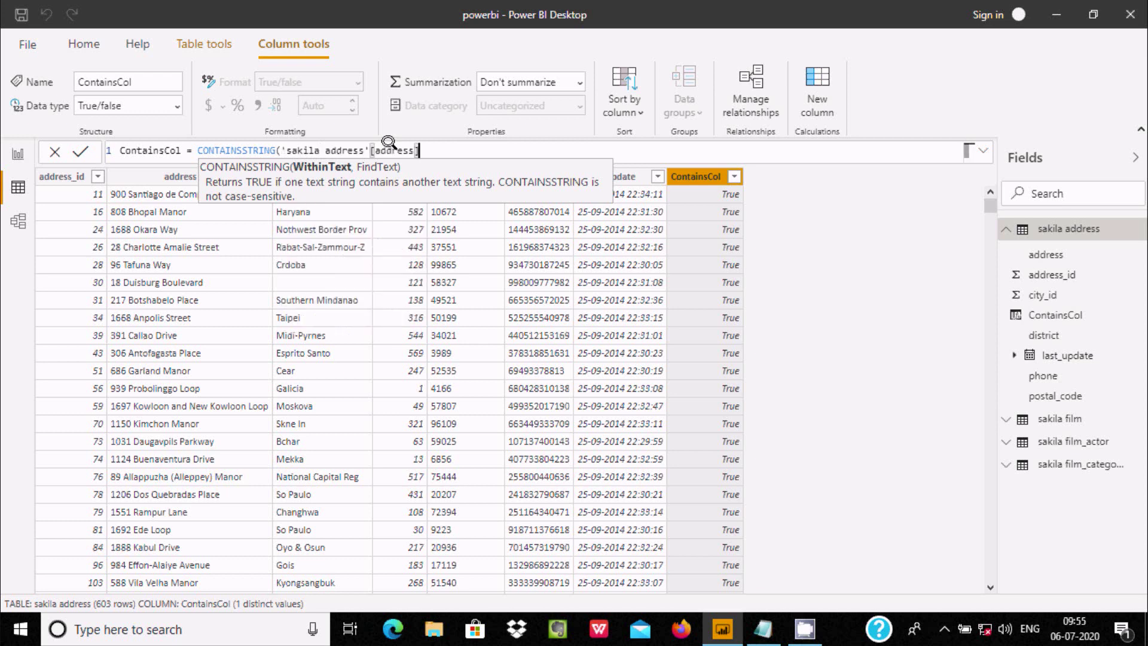
Step: Make the CONTAINSSTRING formula look for "Loop" within 'sakila address'[address] and apply it
{"action": "type", "text": ",\"Loop"}
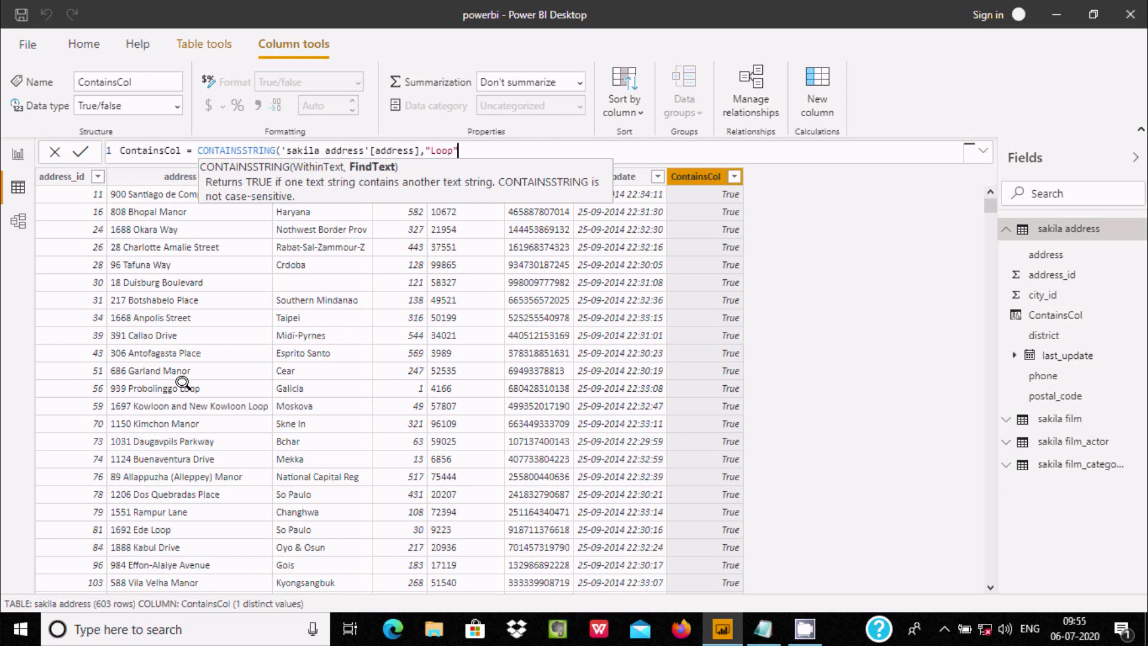
{"action": "type", "text": ")"}
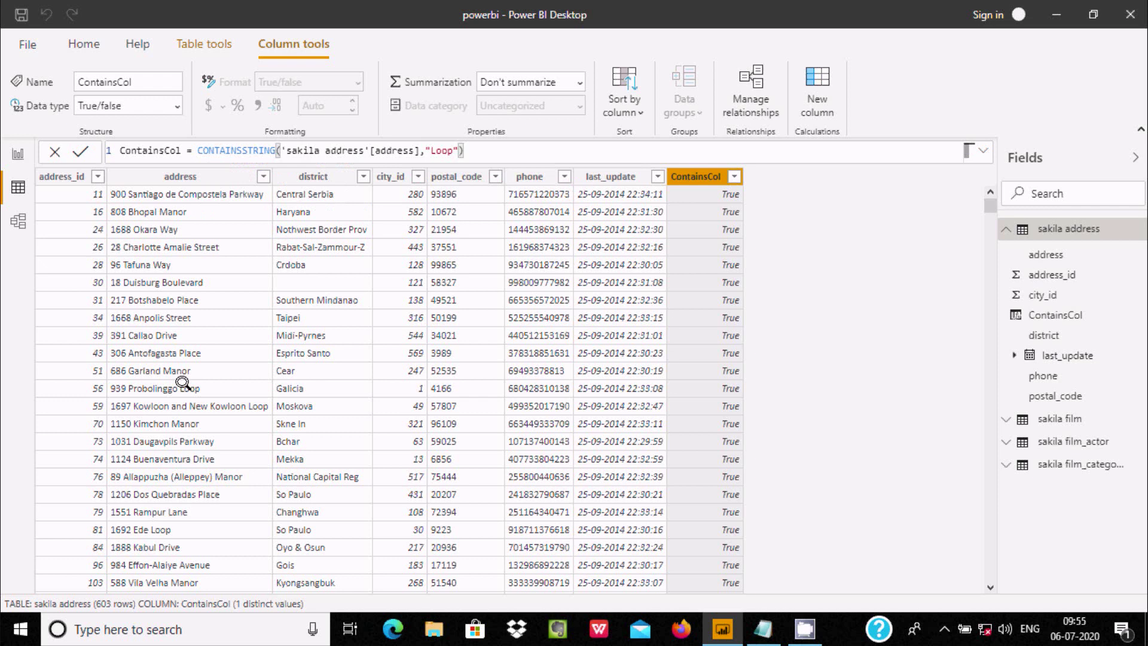
{"action": "key", "text": "Return"}
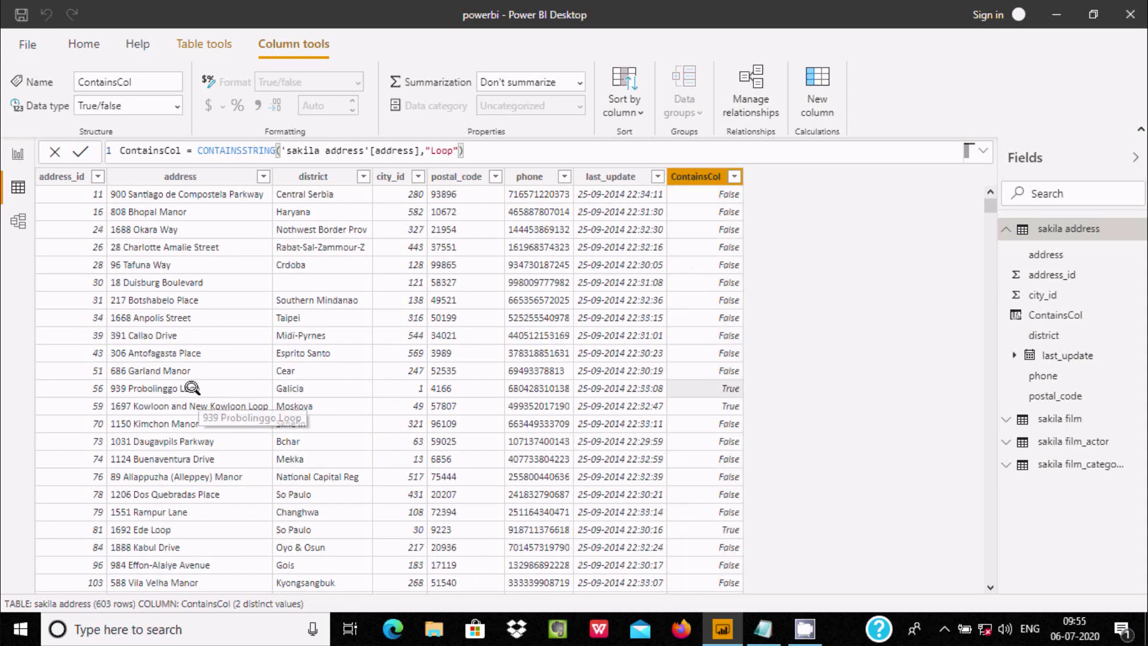
Step: Compare the address values with the ContainsCol results, and change the text to find to lowercase "loop" and apply it
{"action": "left_click", "coordinate": [218, 404]}
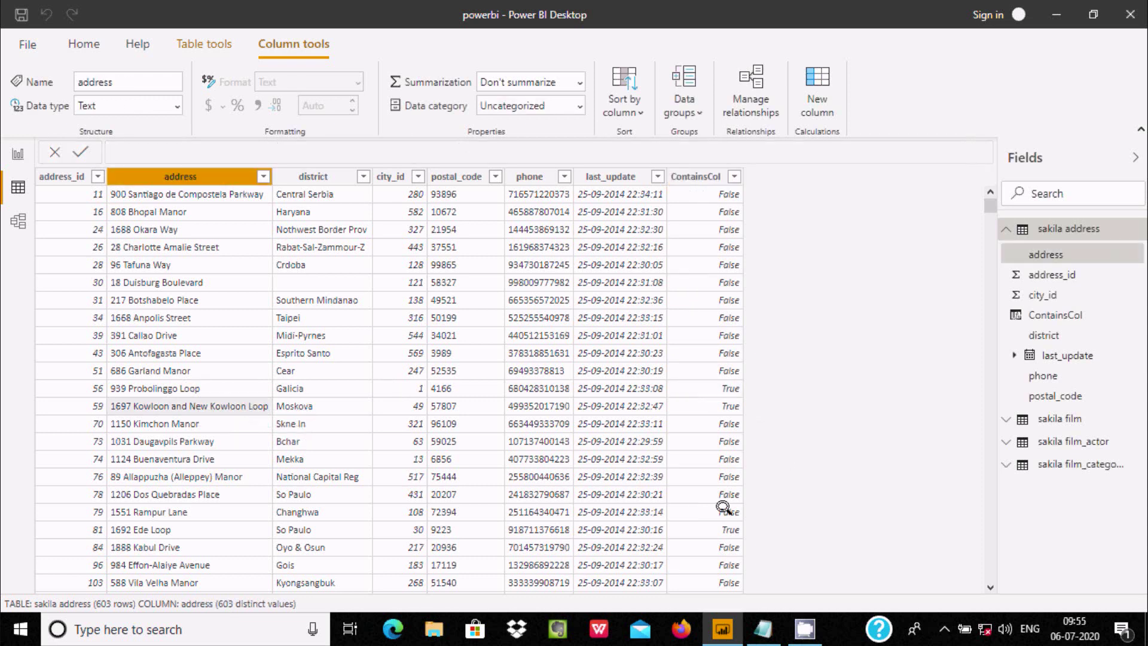
{"action": "left_click", "coordinate": [721, 528]}
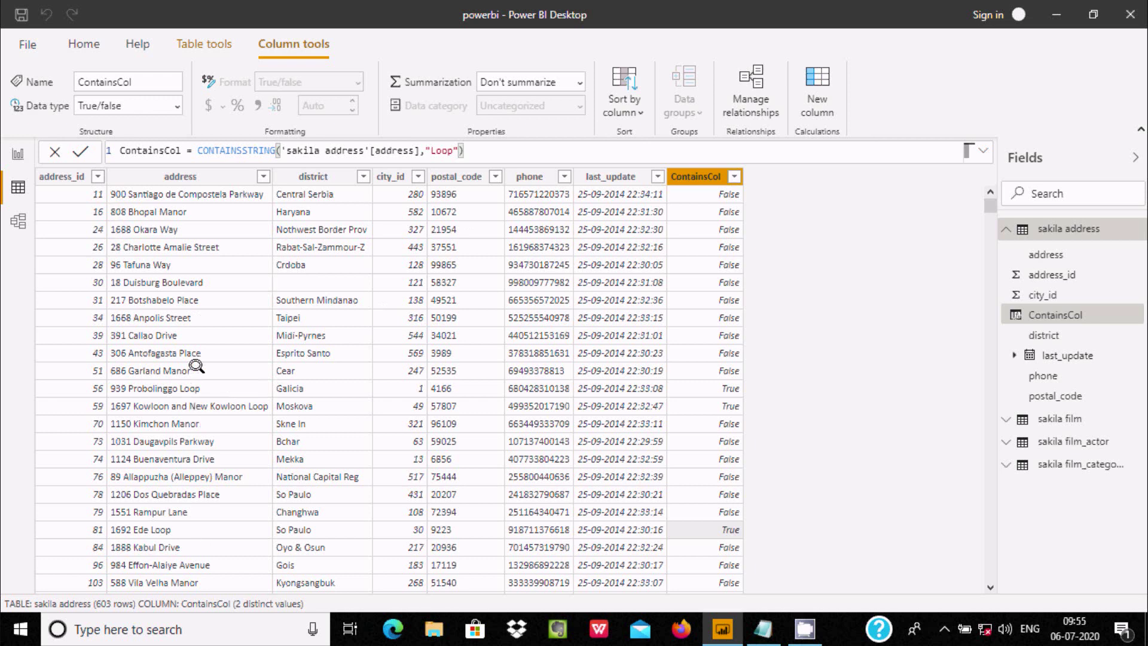
{"action": "left_click", "coordinate": [436, 150]}
{"action": "key", "text": "BackSpace"}
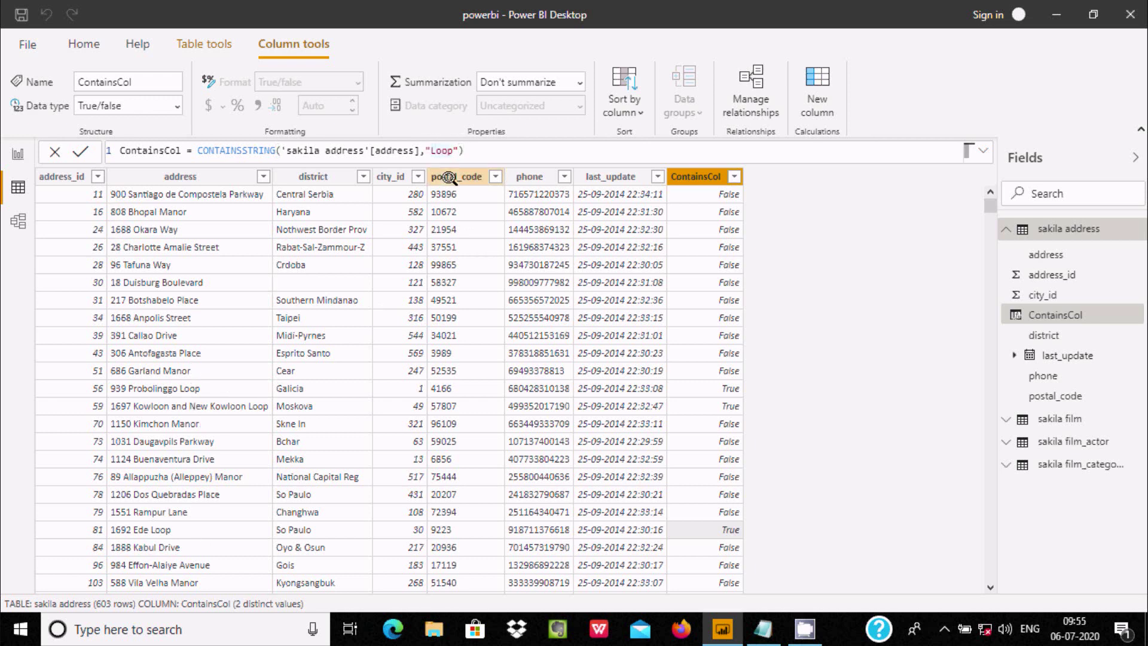
{"action": "type", "text": "l"}
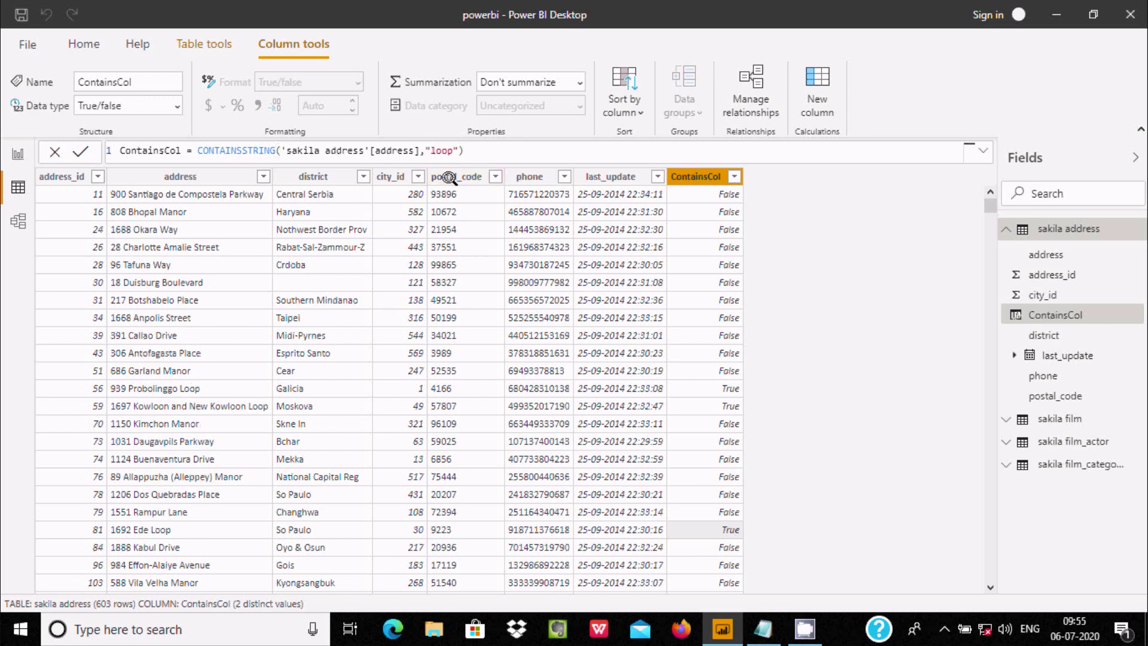
{"action": "key", "text": "Return"}
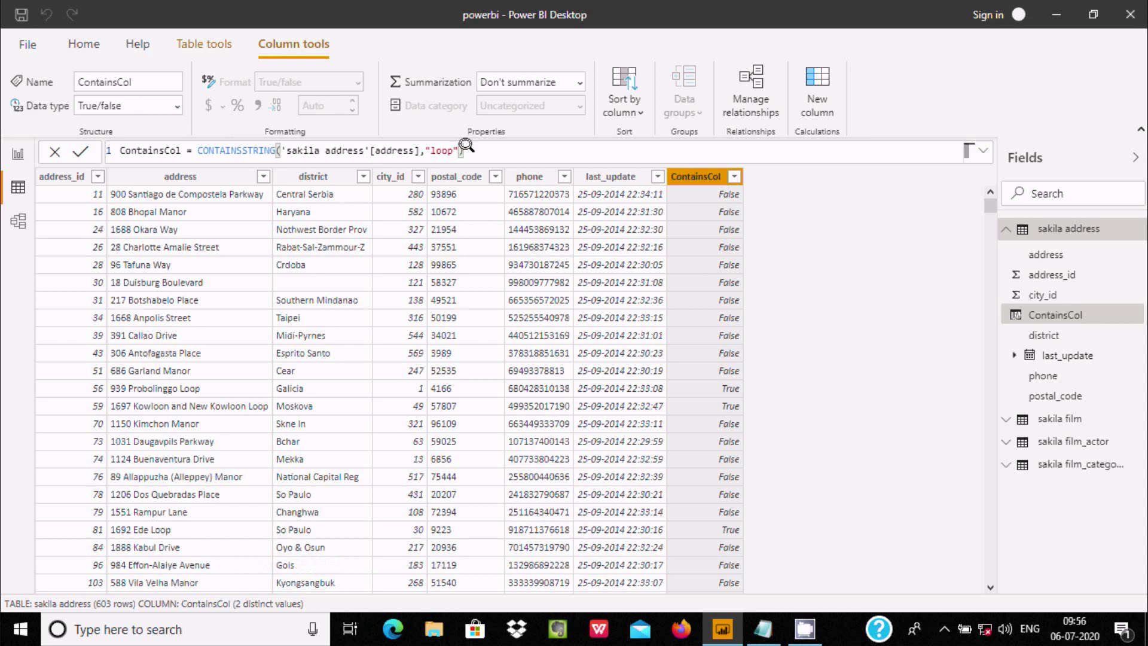
Step: Clear the arguments of the ContainsCol formula and replace its CONTAINSSTRING function with CONTAINSSTRINGEXACT
{"action": "key", "text": "BackSpace"}
{"action": "key", "text": "BackSpace"}
{"action": "key", "text": "BackSpace"}
{"action": "key", "text": "BackSpace"}
{"action": "key", "text": "BackSpace"}
{"action": "key", "text": "BackSpace"}
{"action": "key", "text": "BackSpace"}
{"action": "key", "text": "BackSpace"}
{"action": "key", "text": "BackSpace"}
{"action": "key", "text": "BackSpace"}
{"action": "key", "text": "BackSpace"}
{"action": "key", "text": "BackSpace"}
{"action": "key", "text": "BackSpace"}
{"action": "key", "text": "BackSpace"}
{"action": "key", "text": "BackSpace"}
{"action": "key", "text": "BackSpace"}
{"action": "key", "text": "BackSpace"}
{"action": "key", "text": "BackSpace"}
{"action": "key", "text": "BackSpace"}
{"action": "key", "text": "BackSpace"}
{"action": "key", "text": "BackSpace"}
{"action": "key", "text": "BackSpace"}
{"action": "key", "text": "BackSpace"}
{"action": "key", "text": "BackSpace"}
{"action": "key", "text": "BackSpace"}
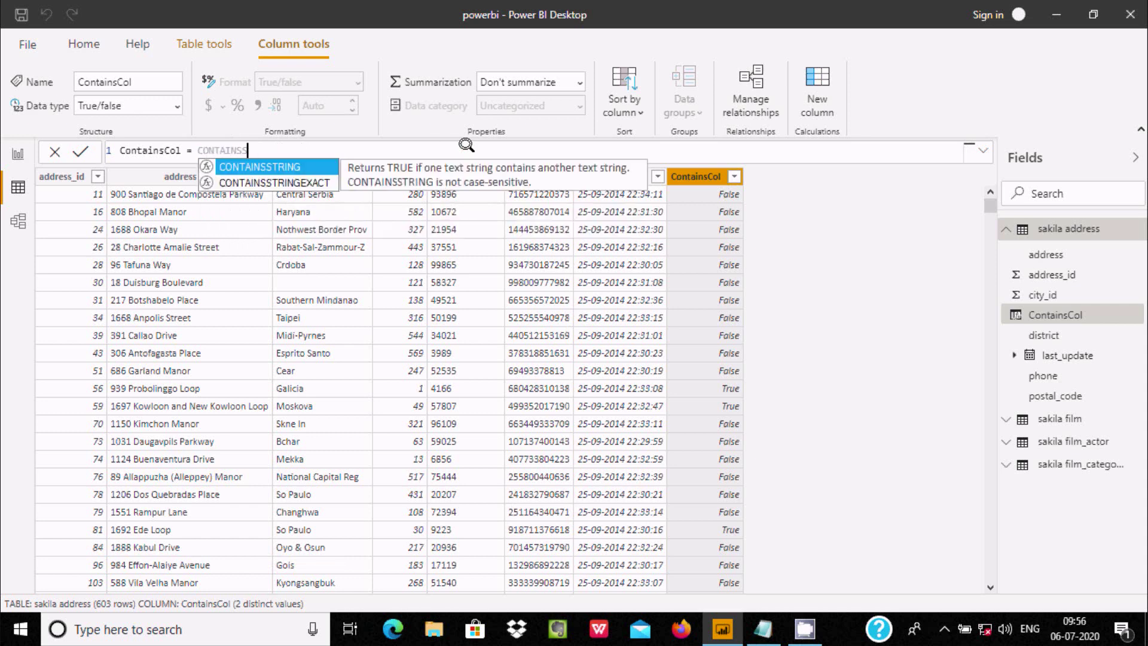
{"action": "key", "text": "Down"}
{"action": "key", "text": "Up"}
{"action": "key", "text": "Down"}
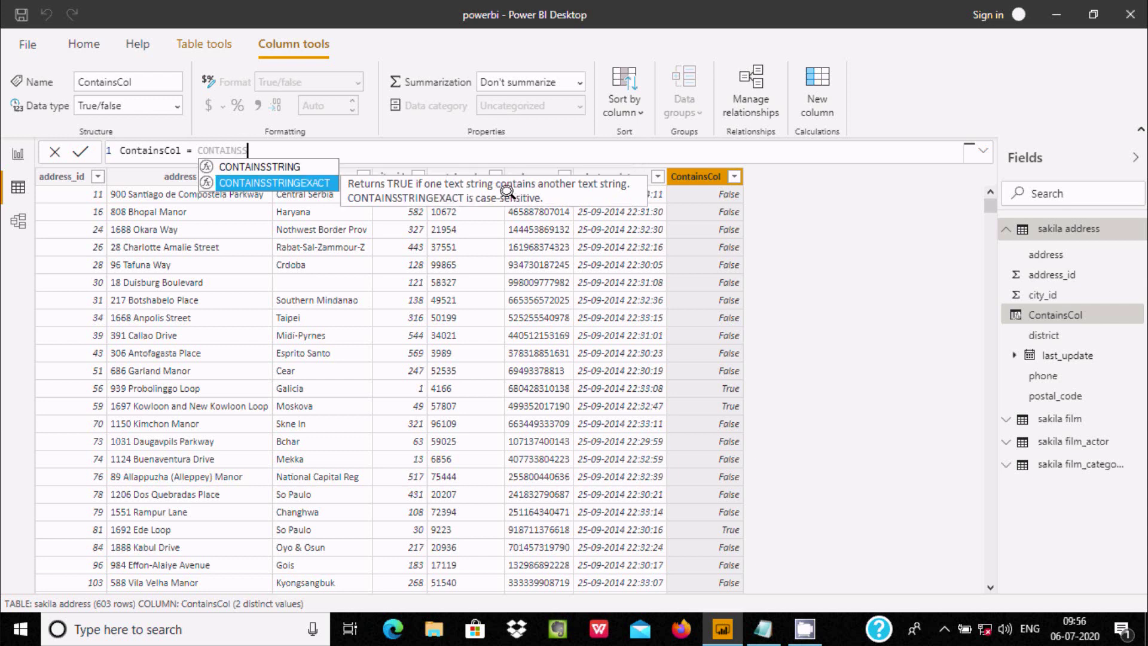
{"action": "key", "text": "Tab"}
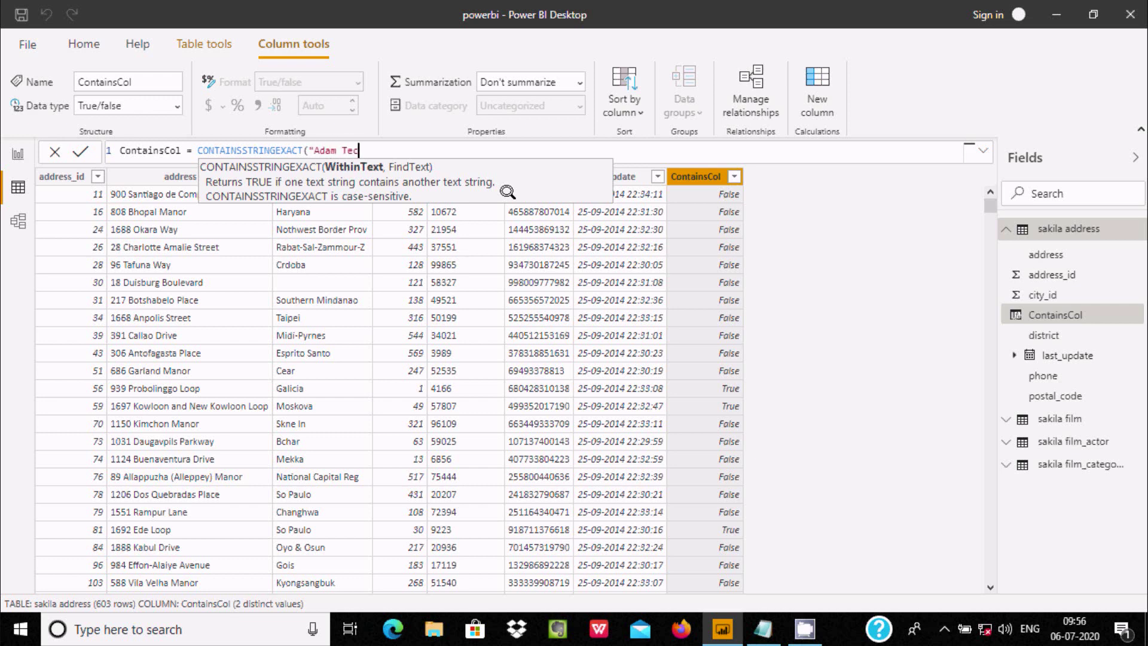
Step: Make the CONTAINSSTRINGEXACT formula look for lowercase "tech" within the text "Adam Tech" and apply it
{"action": "type", "text": "\"Adam Tech\",\"tec"}
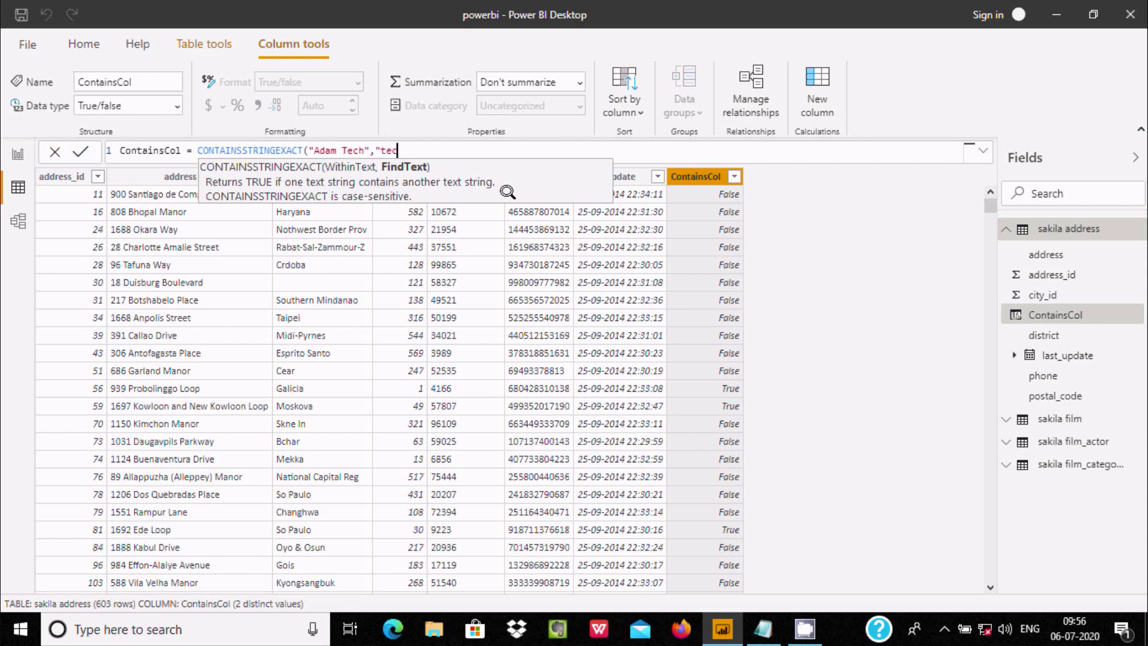
{"action": "type", "text": "h\")"}
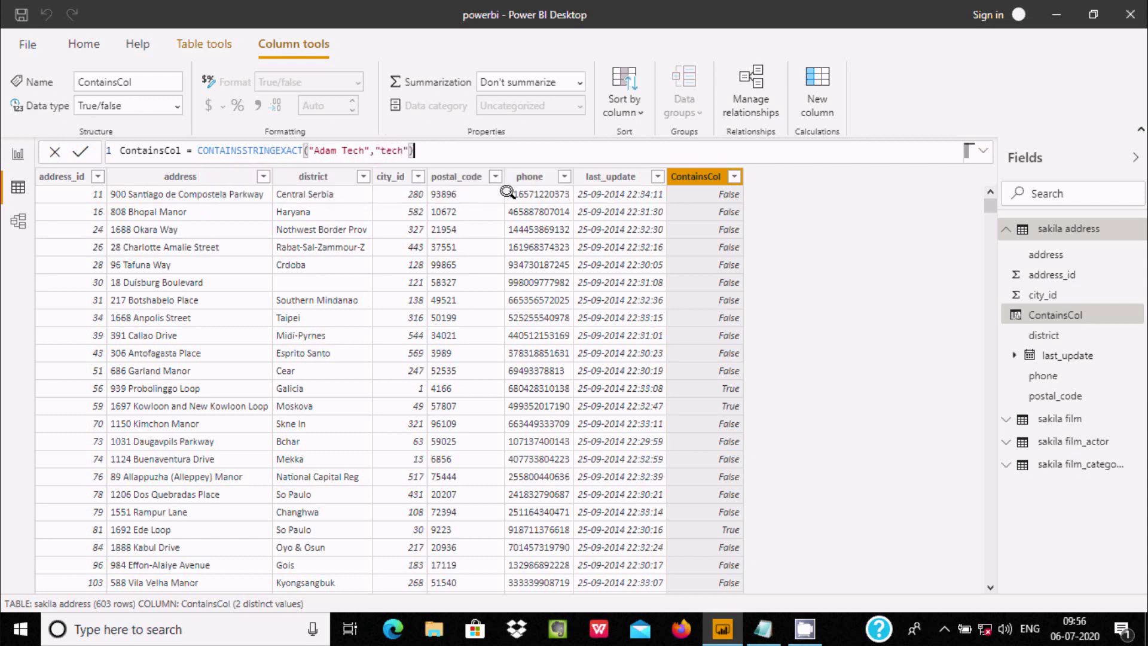
{"action": "key", "text": "Return"}
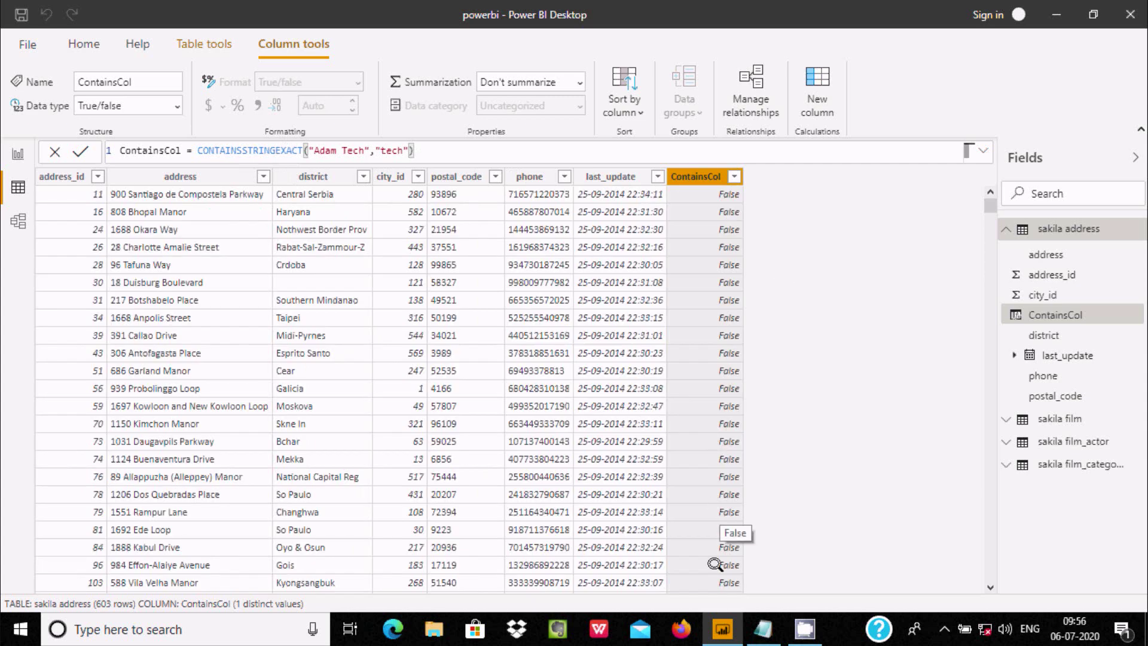
Step: Change the text to find in the CONTAINSSTRINGEXACT formula to "Tech" with a capital T and apply it
{"action": "left_click", "coordinate": [380, 150]}
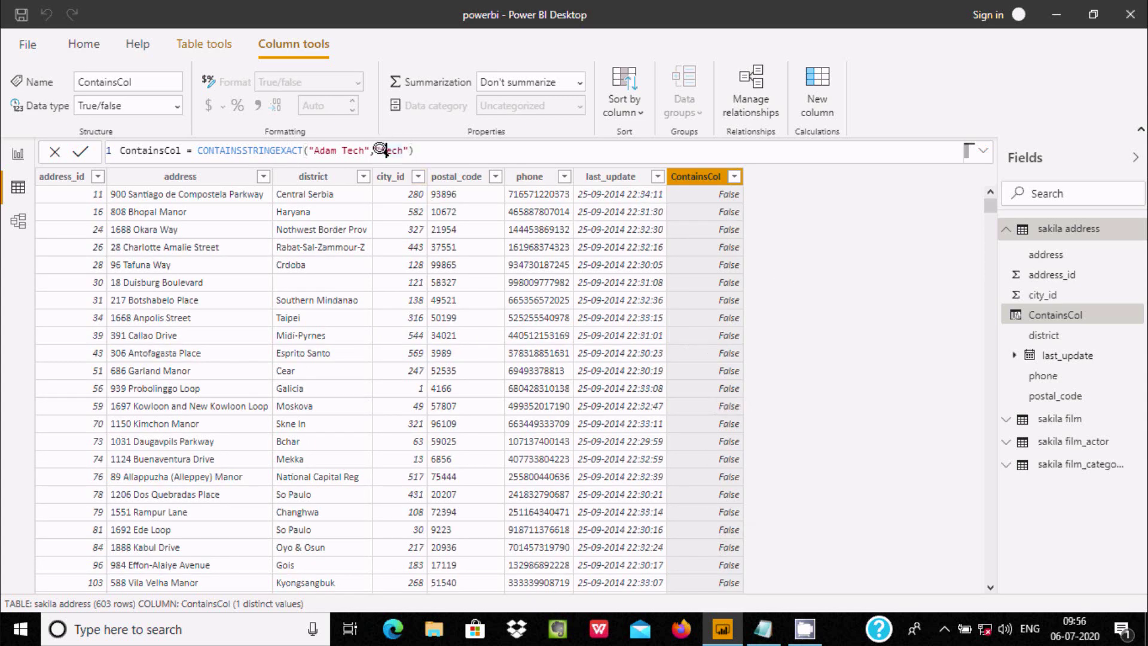
{"action": "key", "text": "BackSpace"}
{"action": "type", "text": "T"}
{"action": "key", "text": "Return"}
{"action": "key", "text": "Return"}
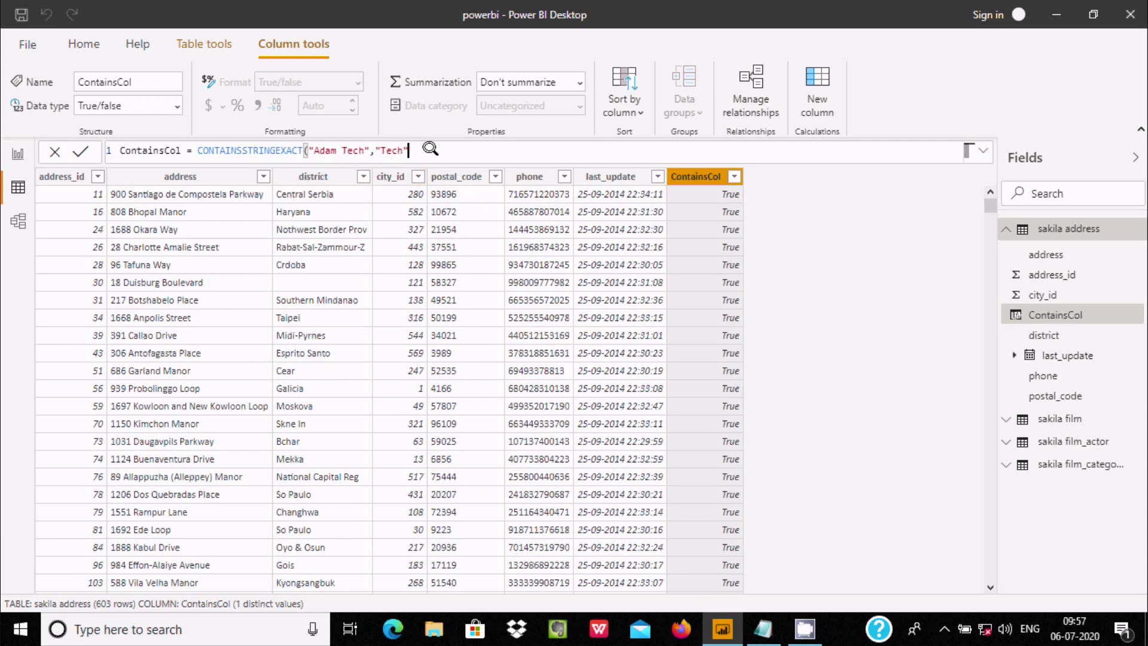
Step: Replace the CONTAINSSTRINGEXACT arguments so the formula looks for "Loop" within 'sakila address'[address], and apply it
{"action": "key", "text": "BackSpace"}
{"action": "key", "text": "BackSpace"}
{"action": "key", "text": "BackSpace"}
{"action": "key", "text": "BackSpace"}
{"action": "key", "text": "BackSpace"}
{"action": "key", "text": "BackSpace"}
{"action": "key", "text": "BackSpace"}
{"action": "key", "text": "BackSpace"}
{"action": "key", "text": "BackSpace"}
{"action": "key", "text": "BackSpace"}
{"action": "key", "text": "BackSpace"}
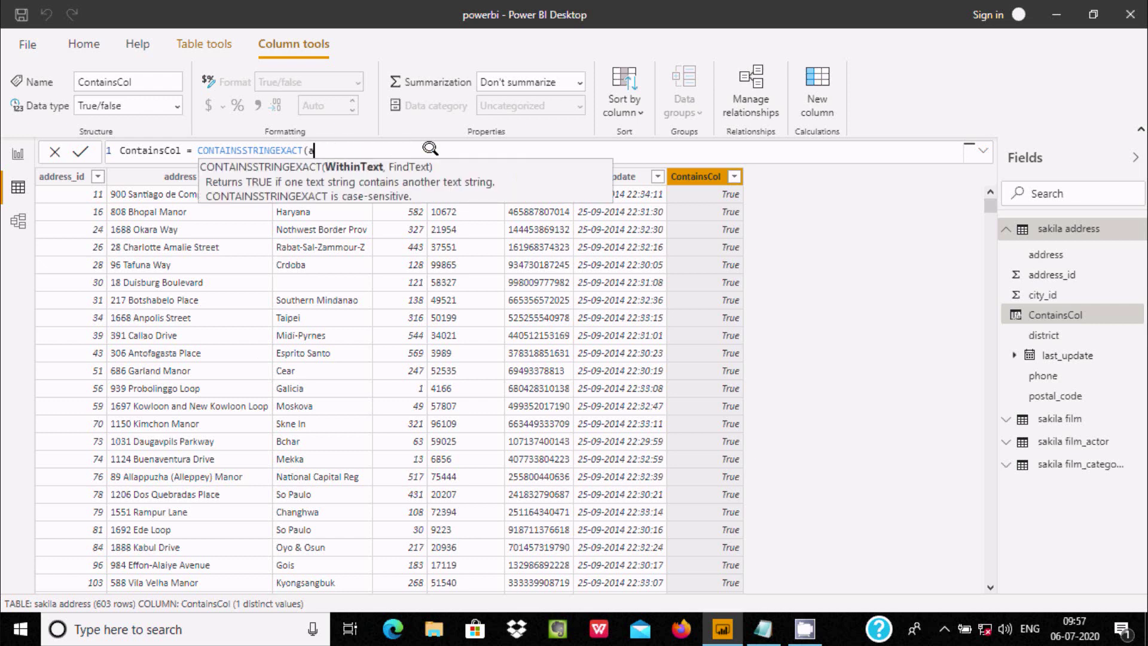
{"action": "type", "text": "ddres"}
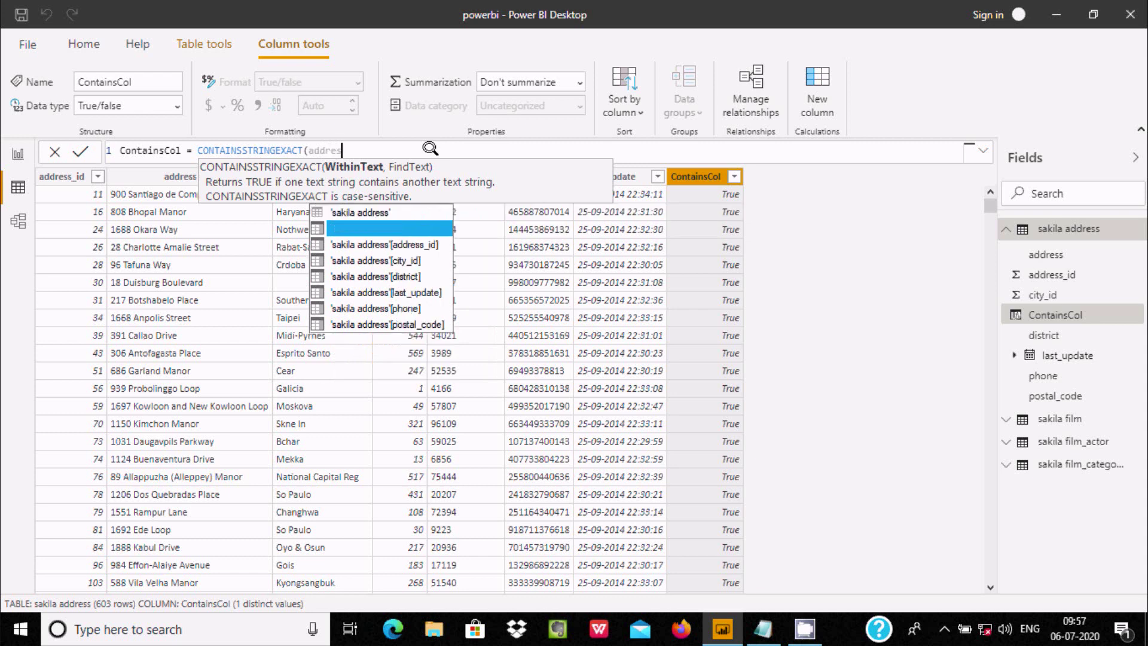
{"action": "key", "text": "Tab"}
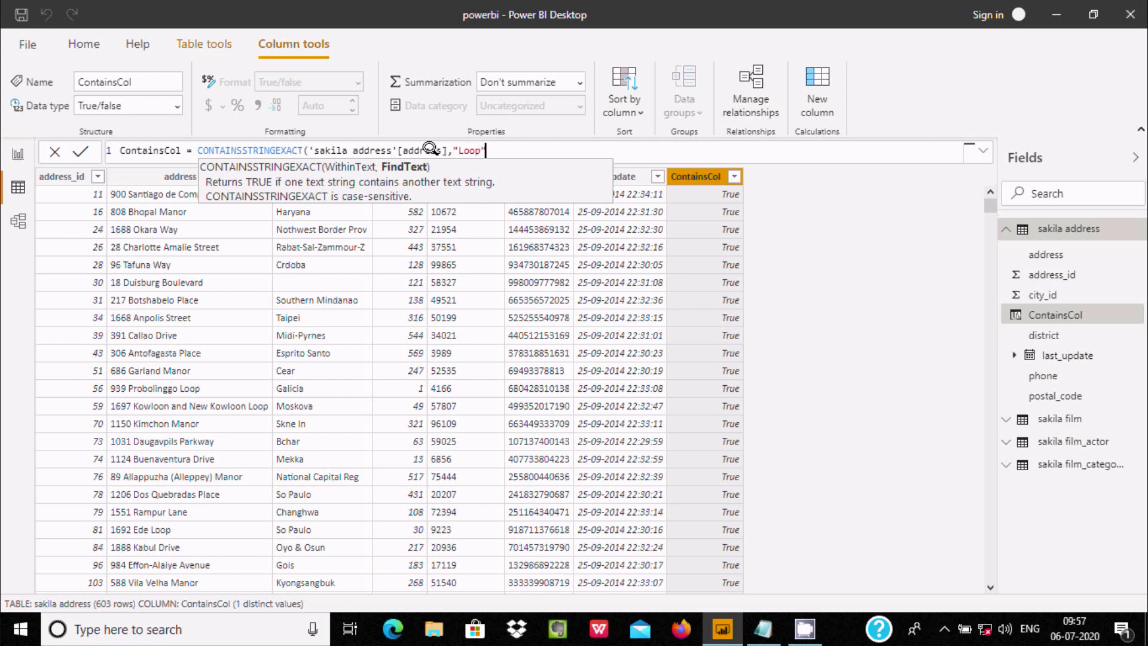
{"action": "type", "text": ",\"Loop\")"}
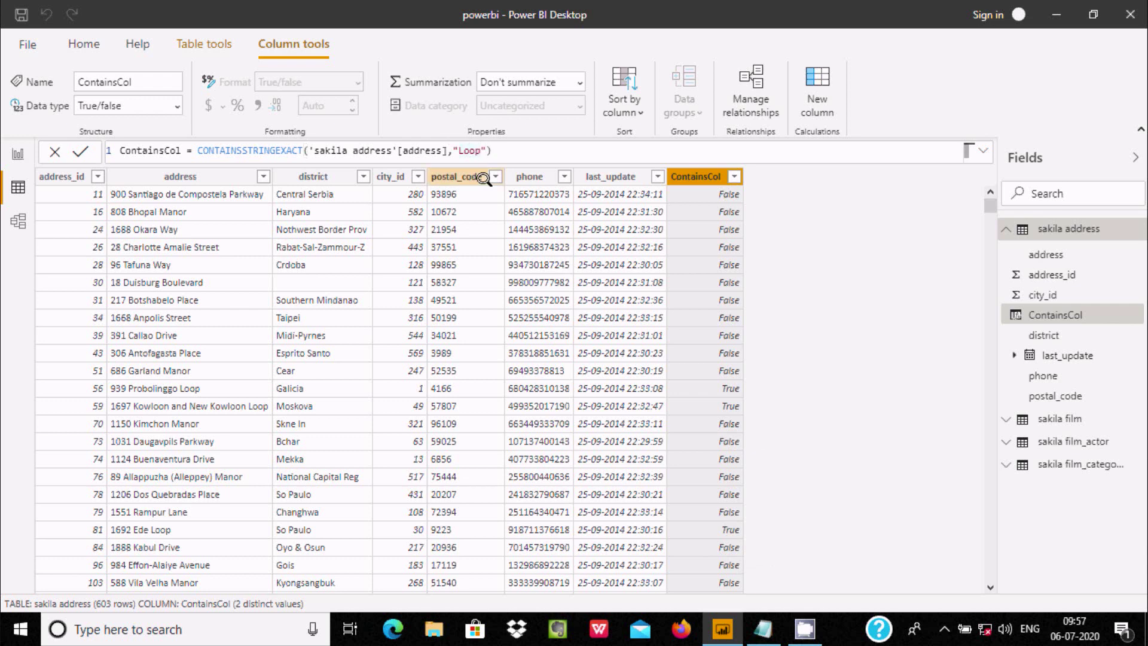
Step: Change the text to find in the address column formula to lowercase "loop" and apply it
{"action": "key", "text": "BackSpace"}
{"action": "type", "text": "l"}
{"action": "key", "text": "Return"}
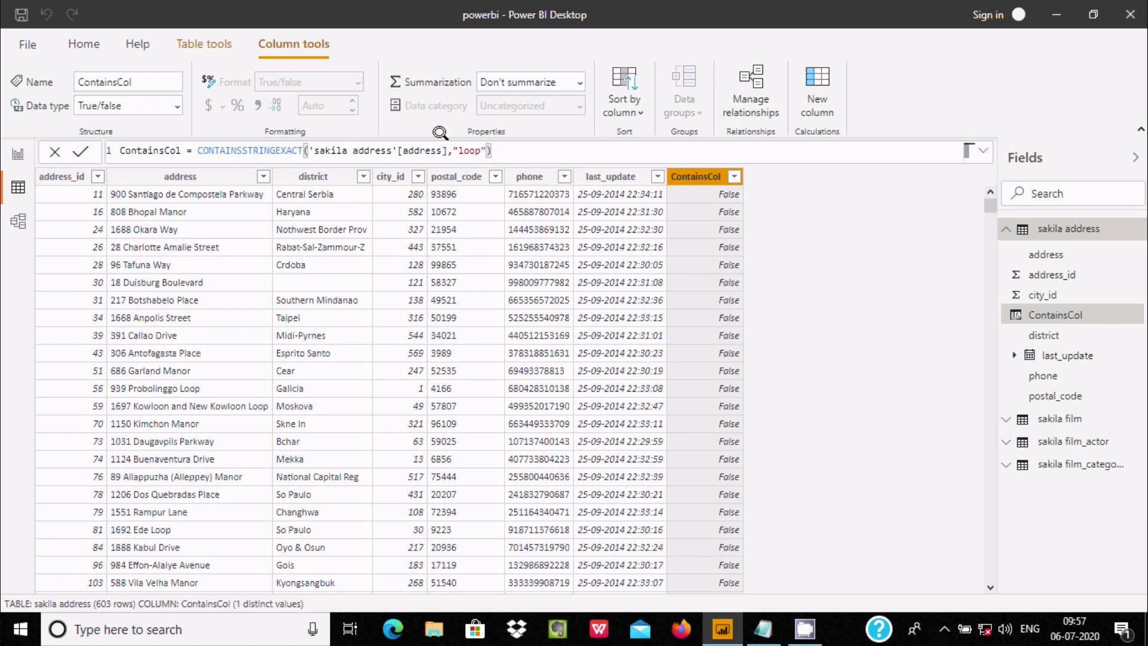
Step: Review the tutorial topic line in the Notepad file and minimize its window to return to Power BI Desktop
{"action": "left_click", "coordinate": [762, 634]}
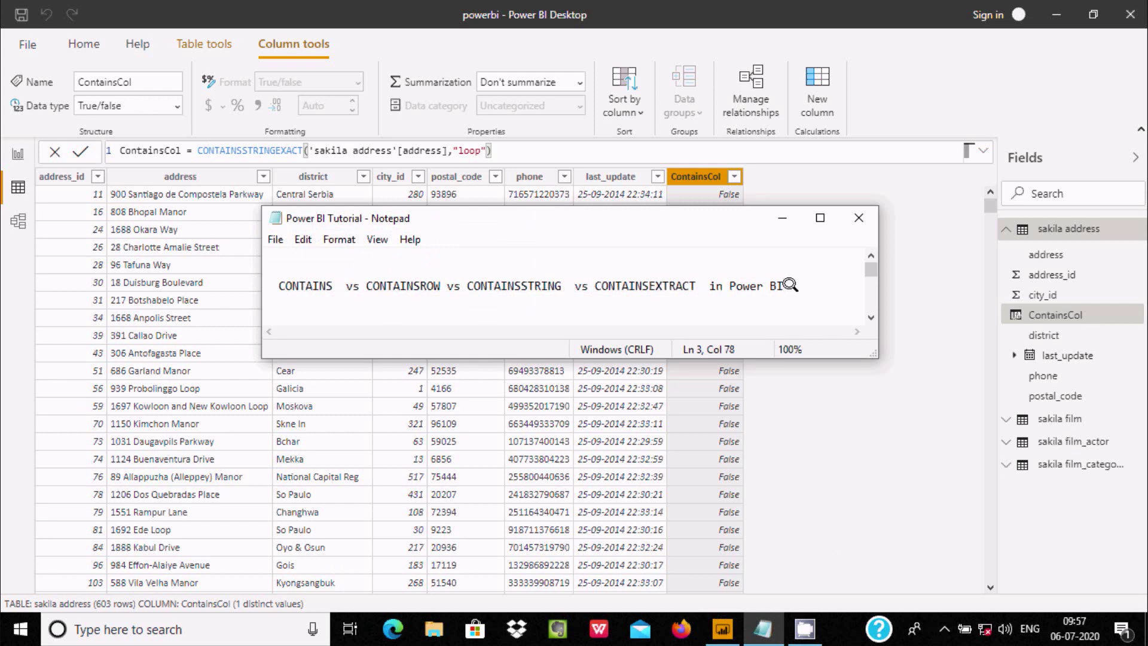
{"action": "left_click", "coordinate": [782, 218]}
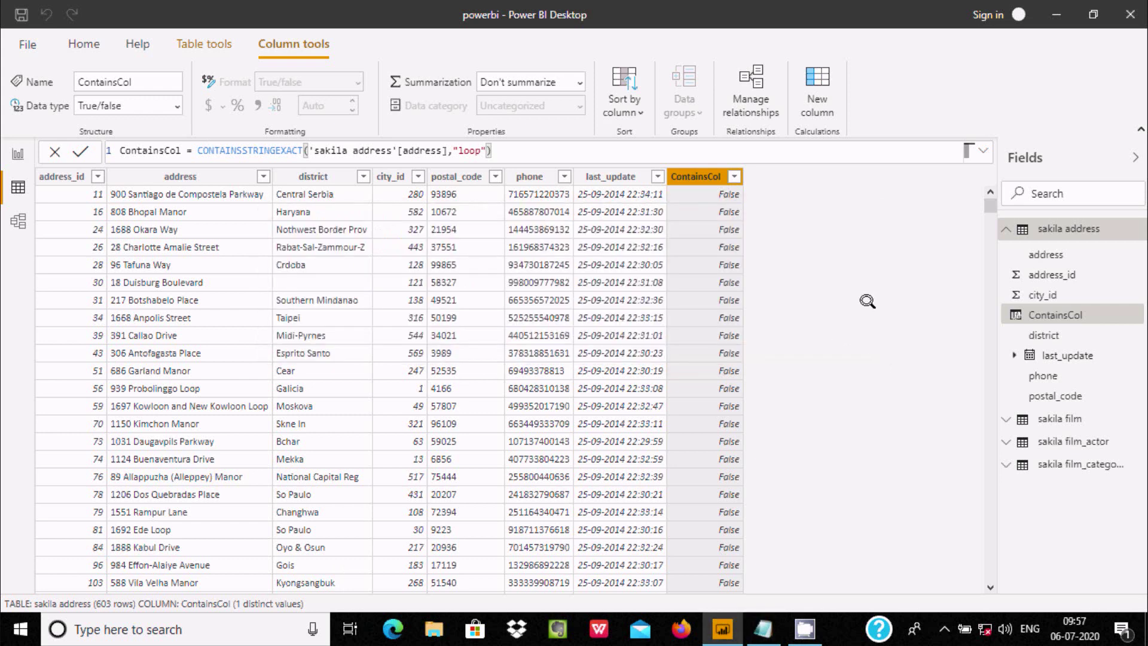